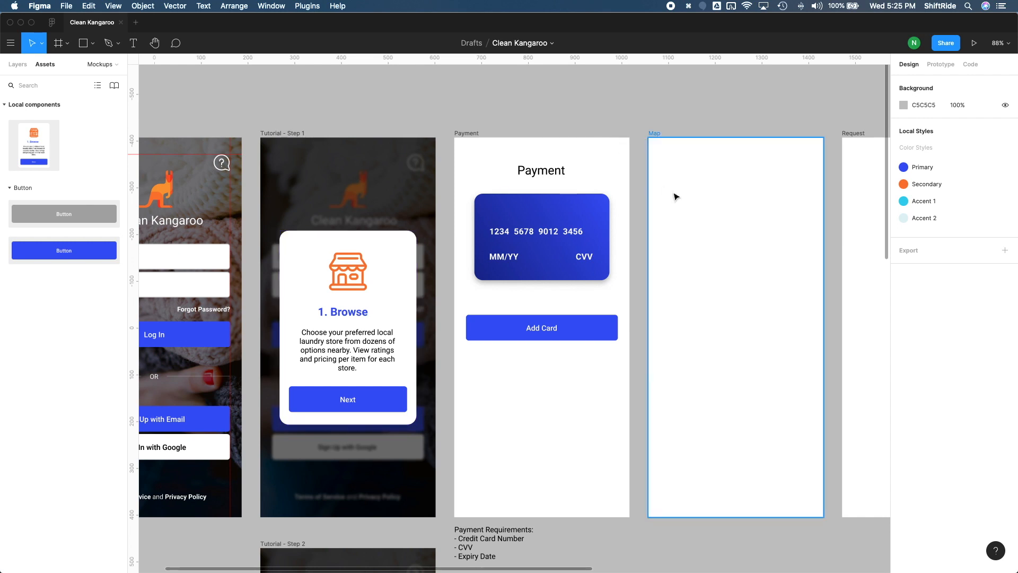
scroll(674, 195, left, 5)
scroll(674, 196, down, 2)
scroll(675, 194, left, 1)
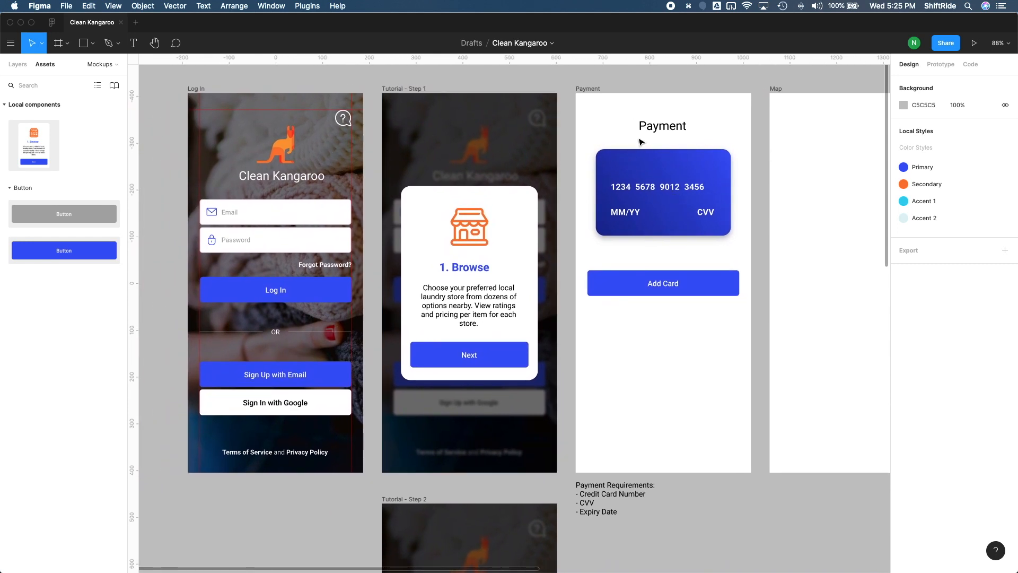
scroll(713, 234, up, 2)
scroll(712, 234, right, 1)
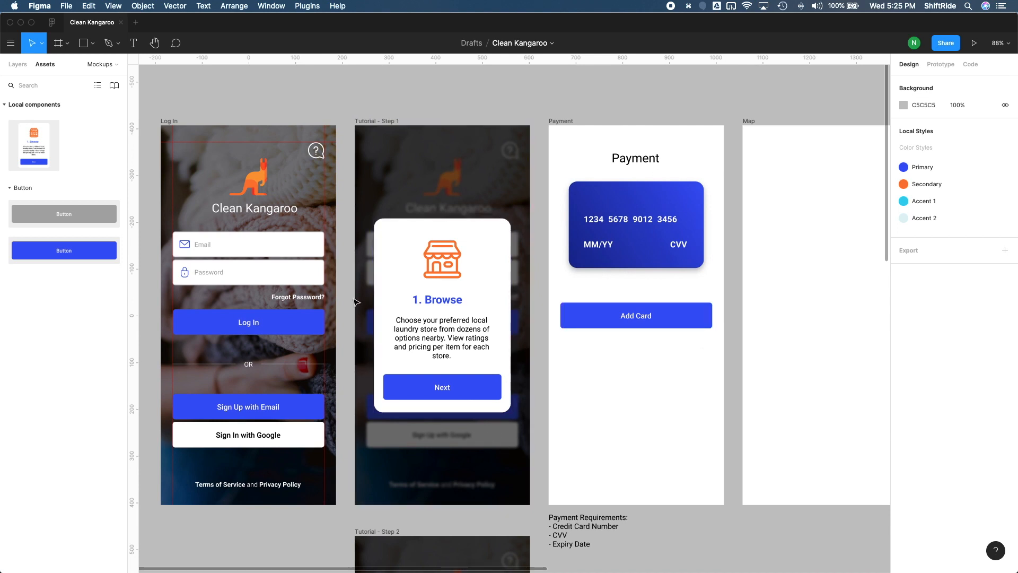
scroll(445, 191, down, 1)
scroll(445, 192, left, 3)
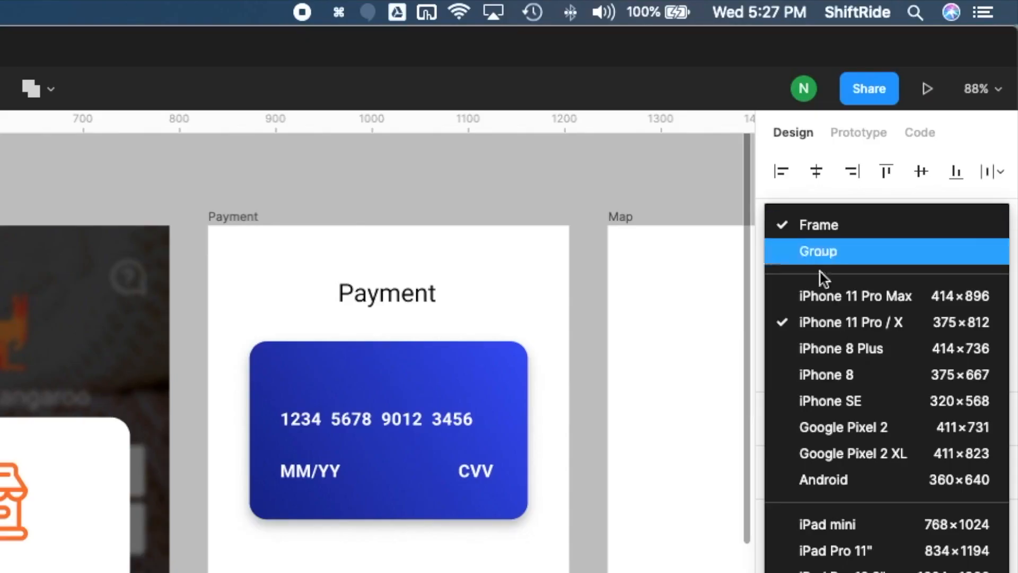
Step: Try the iPhone 11 Pro Max size on the Log In frame, shift the frame and narrow it to 406, and undo these changes
click(837, 294)
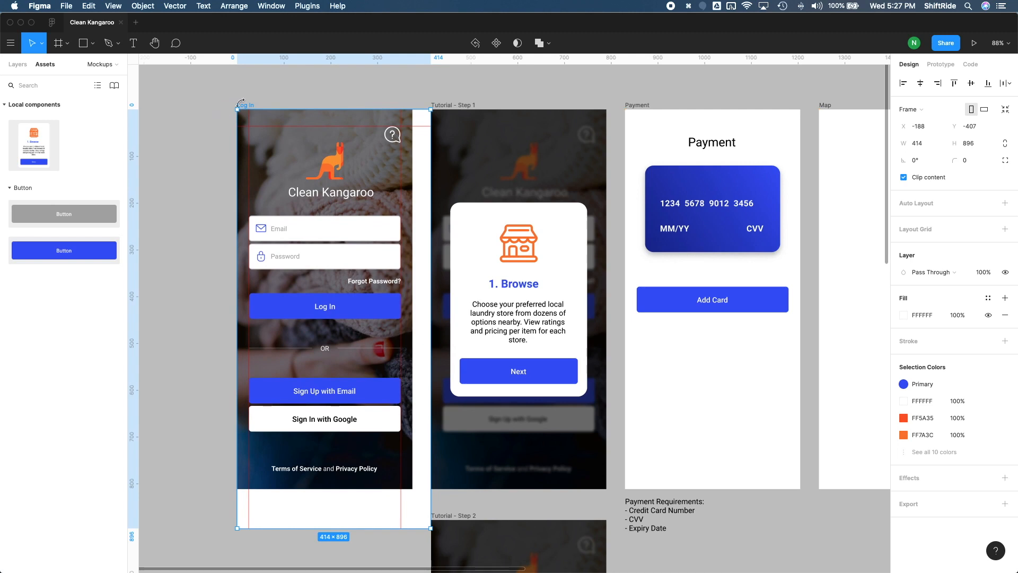
drag(247, 107, 224, 100)
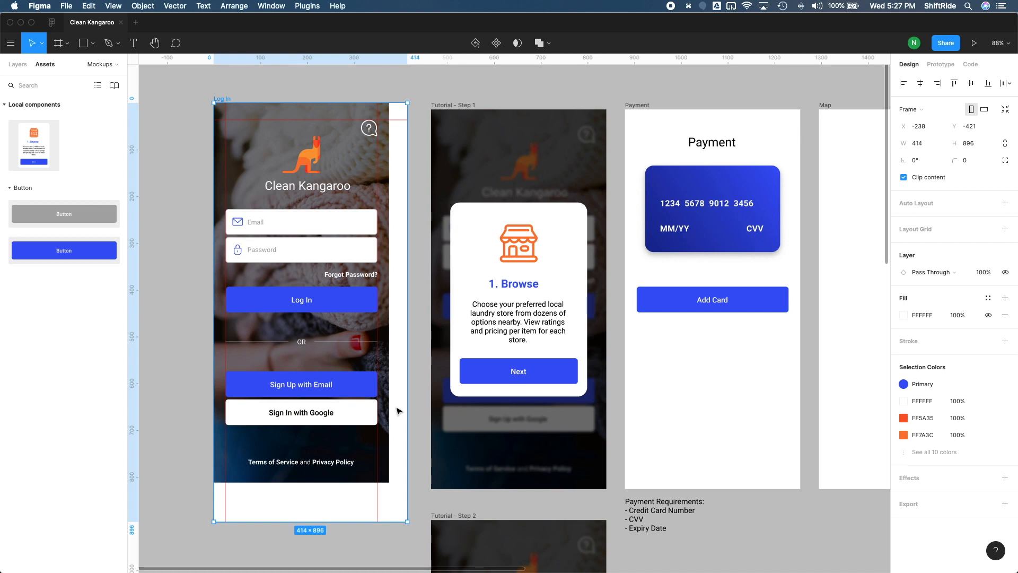
drag(407, 319, 403, 318)
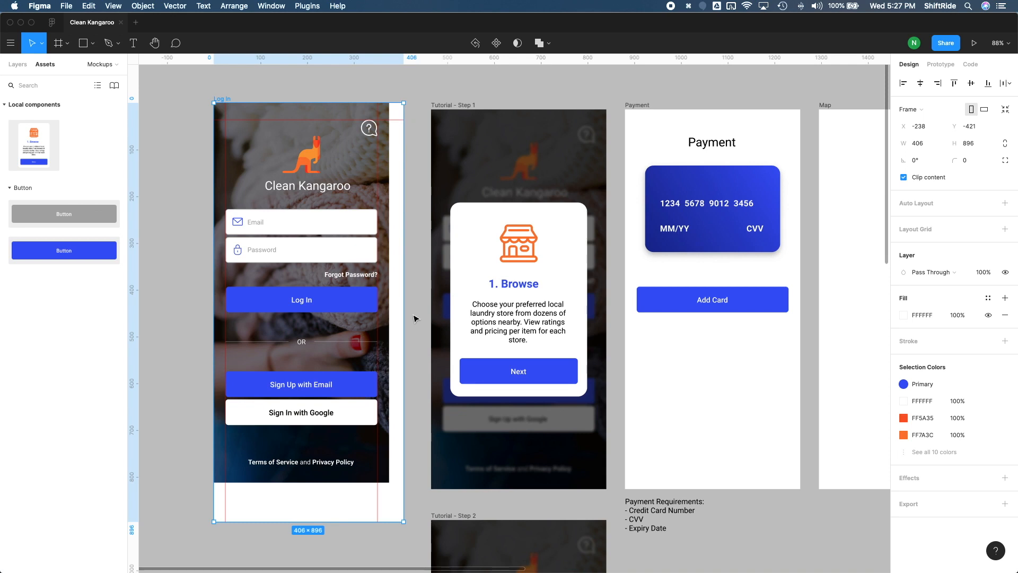
key(super+z)
key(super+z)
key(super+z)
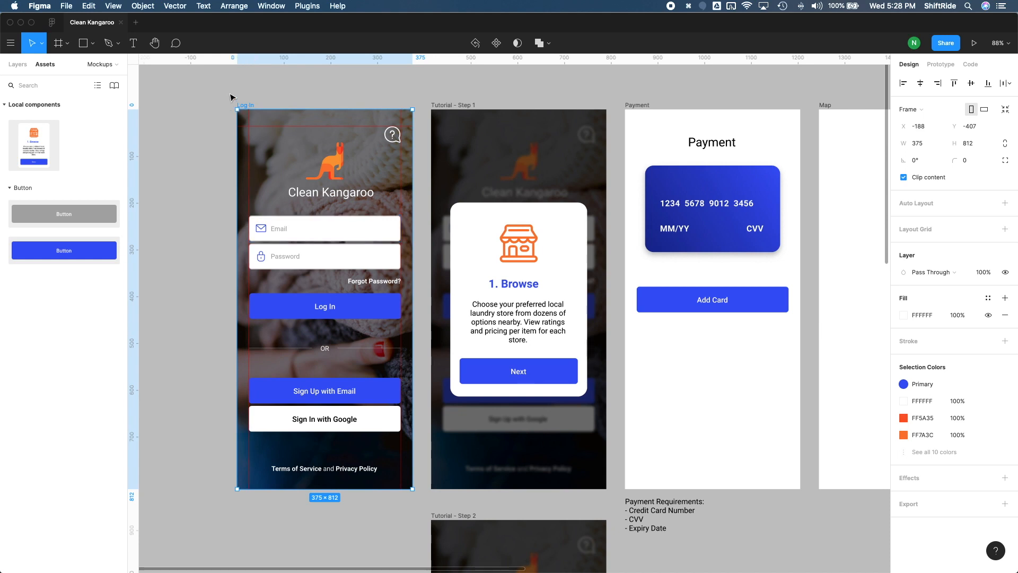
Step: Test how the email field reacts to a narrower Log In frame, and undo the resize
drag(229, 93, 419, 500)
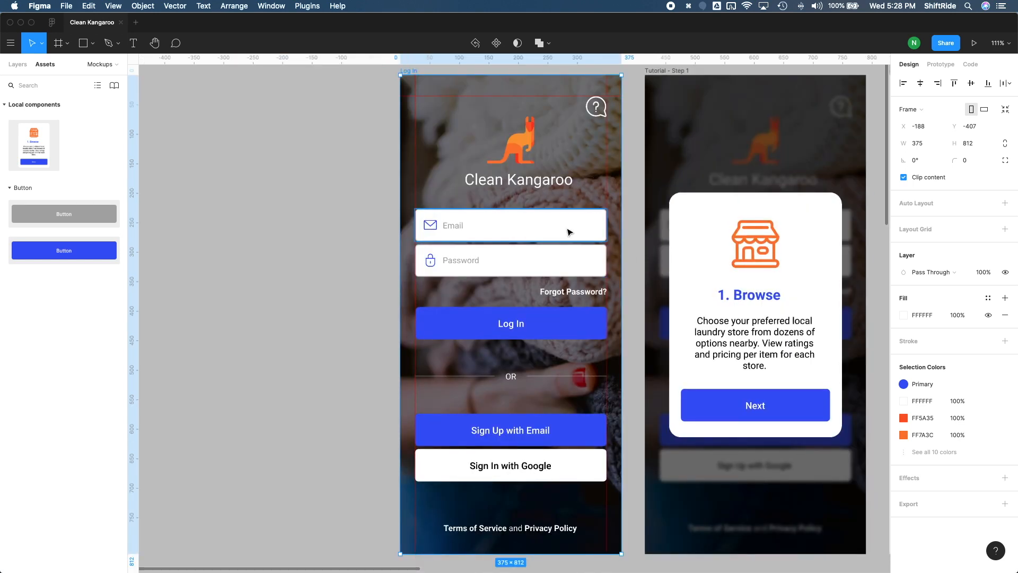
click(549, 238)
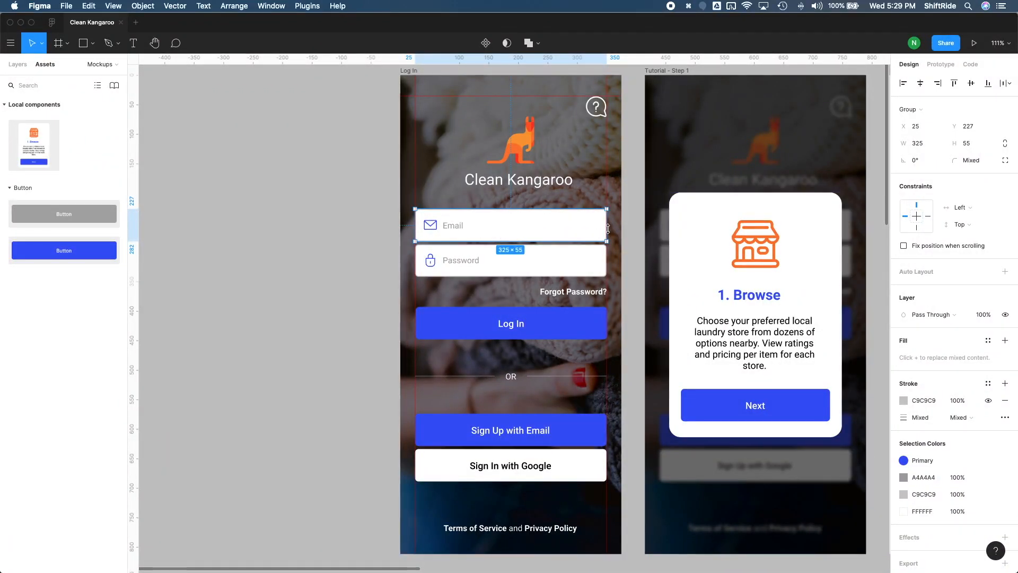
click(624, 228)
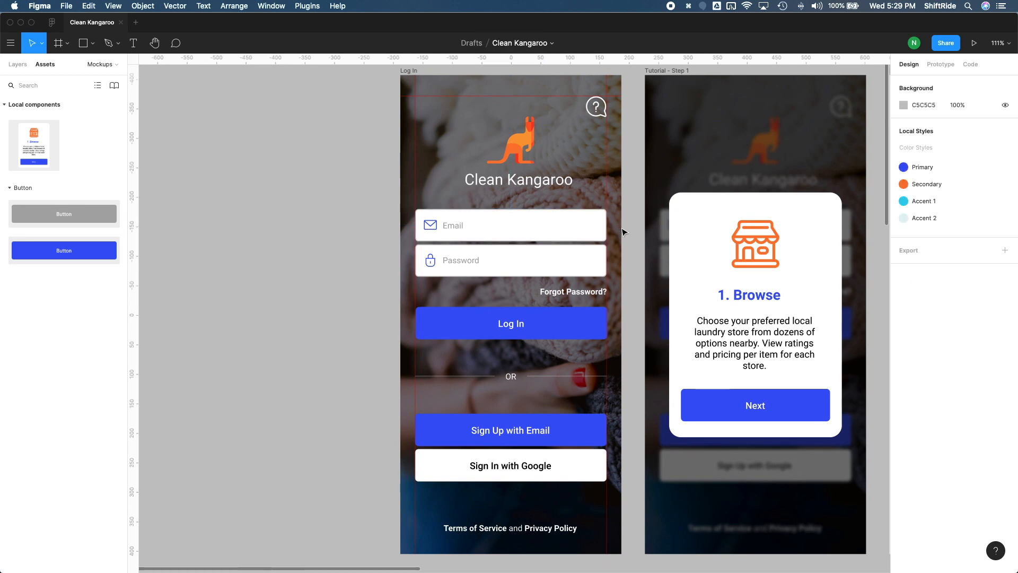
click(411, 71)
mouse_move(621, 233)
mouse_down()
mouse_move(593, 234)
mouse_move(613, 235)
mouse_up()
key(super+z)
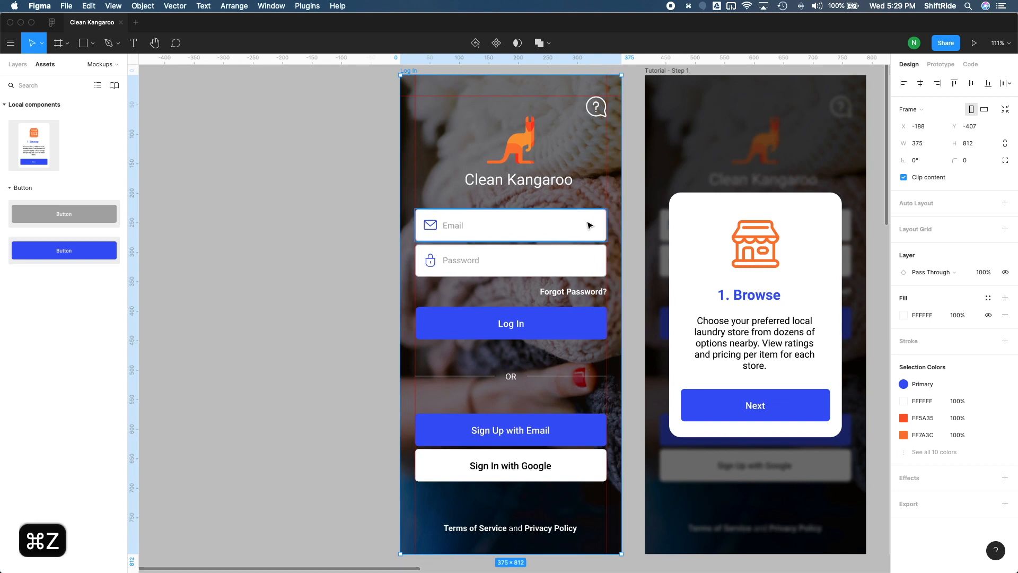
Step: Set the email field group's constraints to Left & Right horizontally and Center vertically
click(587, 227)
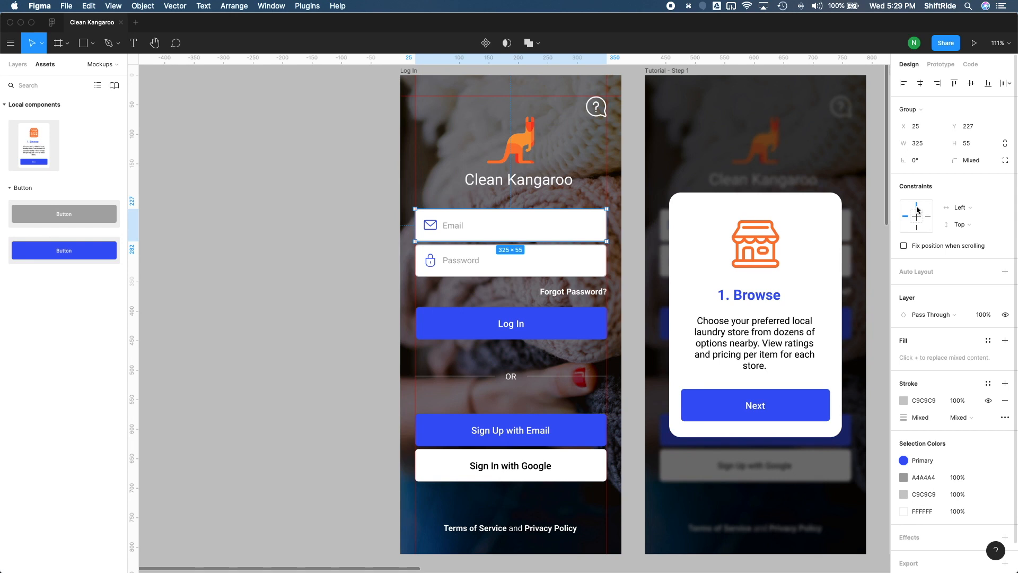
click(970, 227)
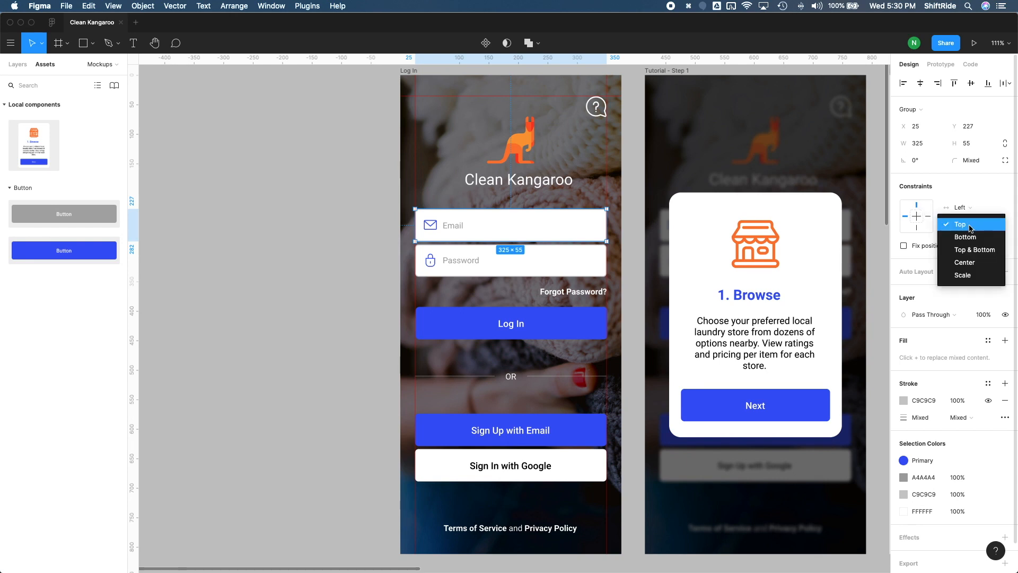
click(972, 262)
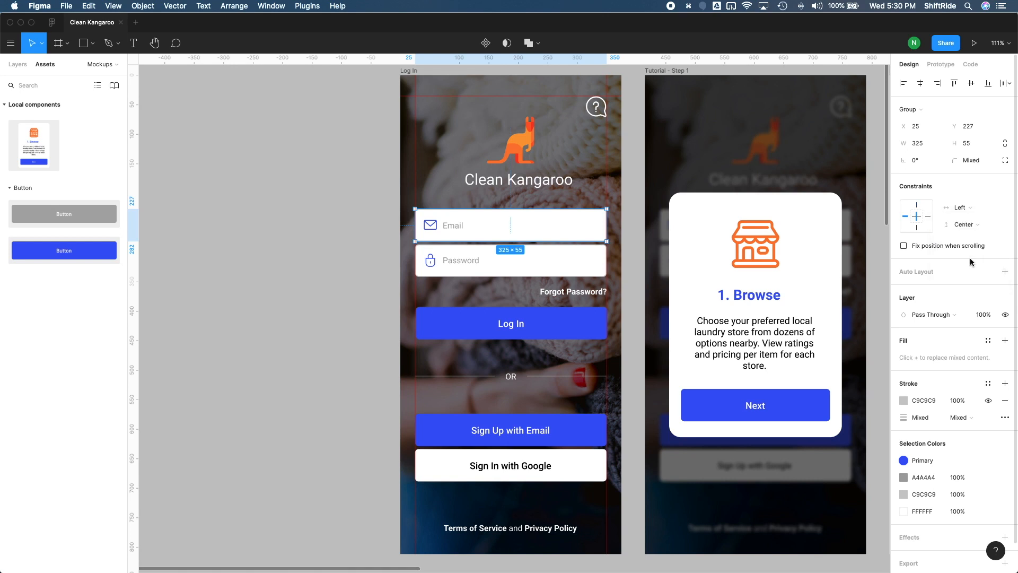
click(962, 232)
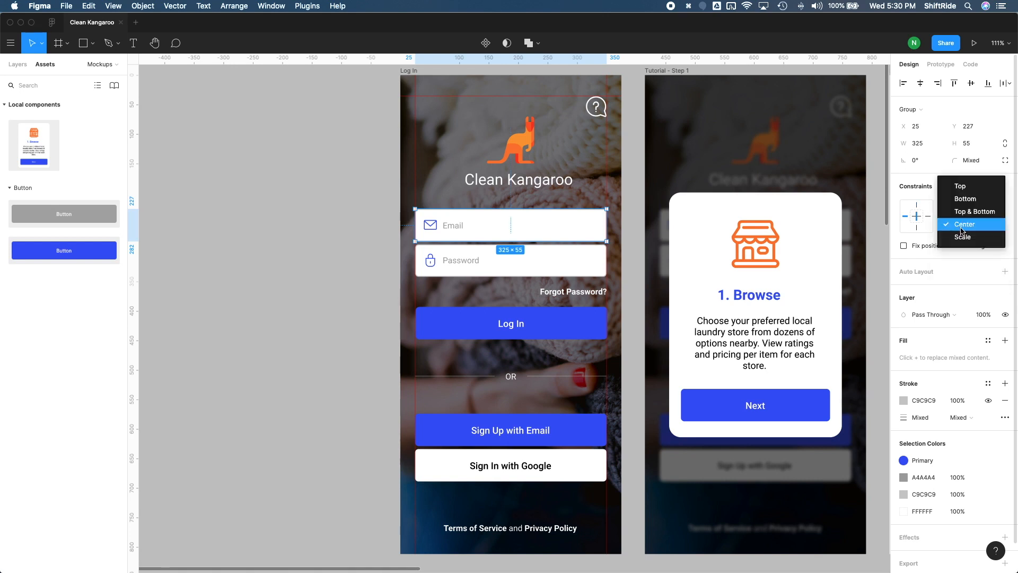
click(964, 226)
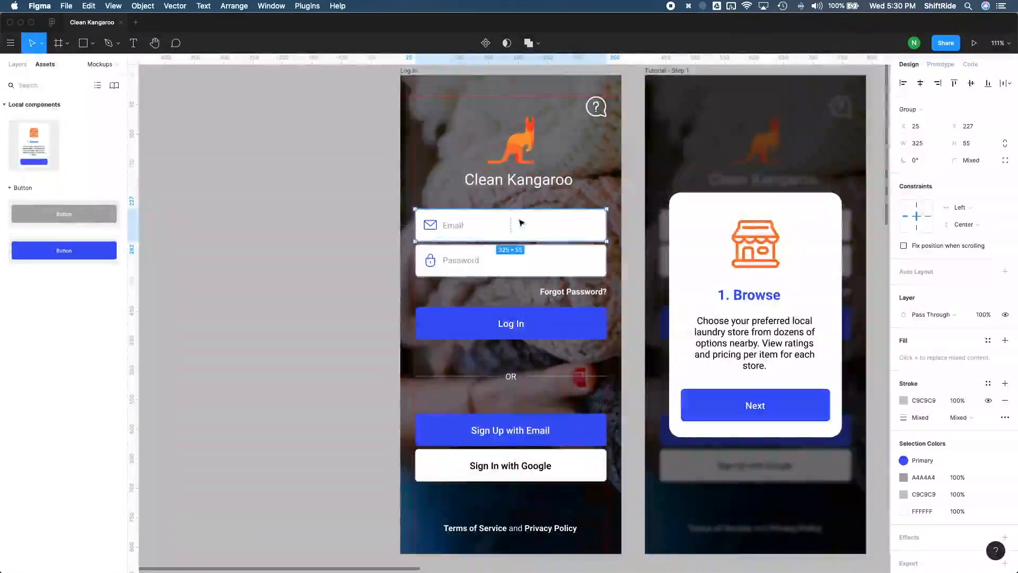
click(963, 214)
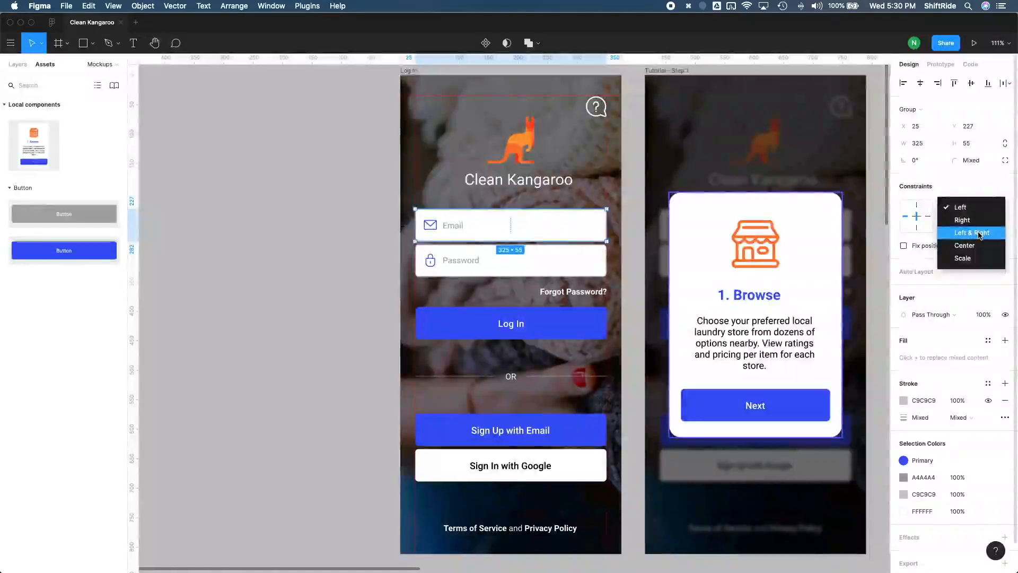
click(977, 232)
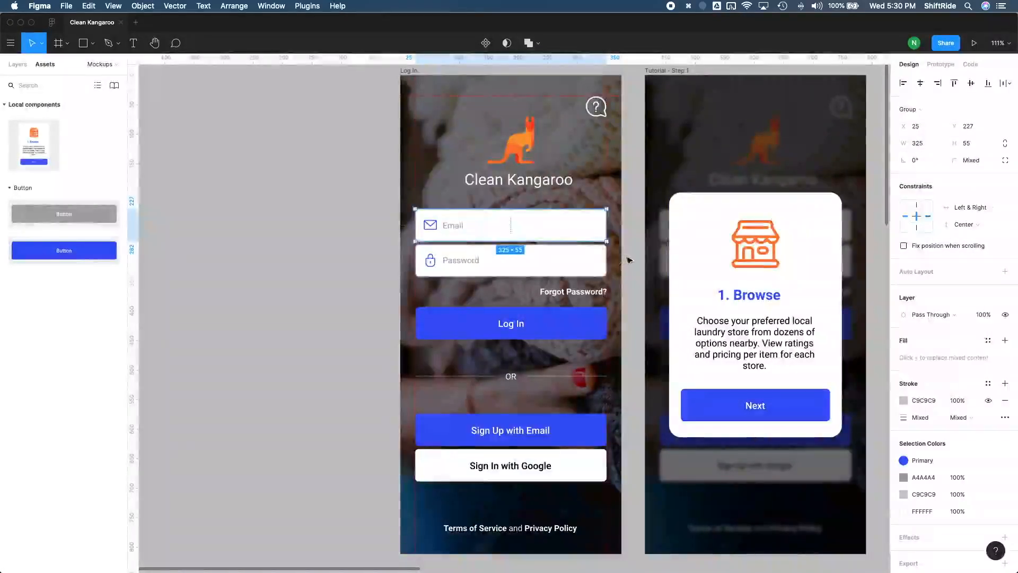
Step: Check the email field's Left & Right constraint by resizing the Log In frame's width, and undo the resize
click(410, 71)
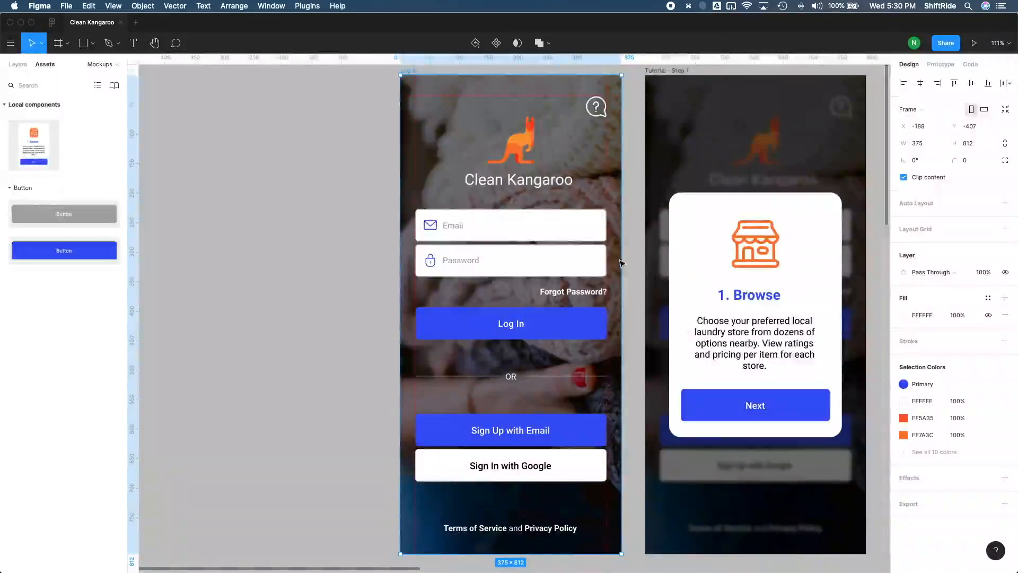
mouse_move(615, 261)
mouse_down()
mouse_move(585, 263)
mouse_move(616, 264)
mouse_up()
key(super+z)
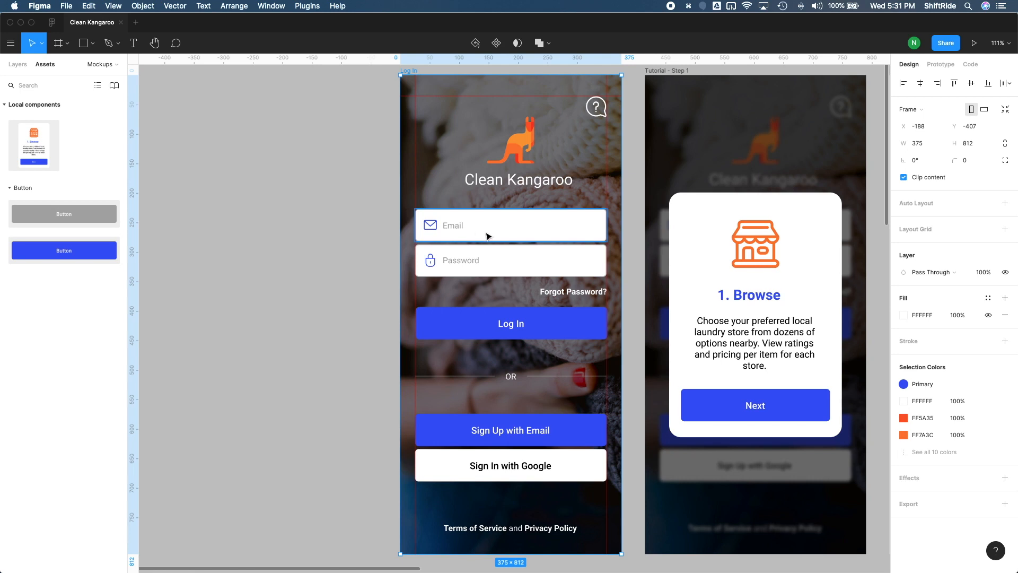
Step: Set the horizontal constraint of the envelope icon inside the email field to Left
double_click(431, 227)
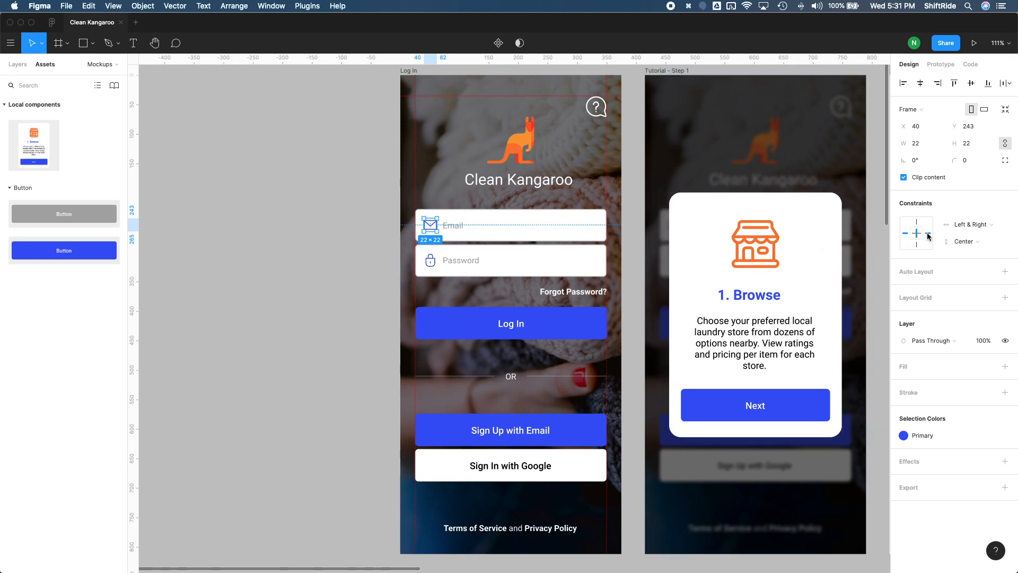
click(967, 227)
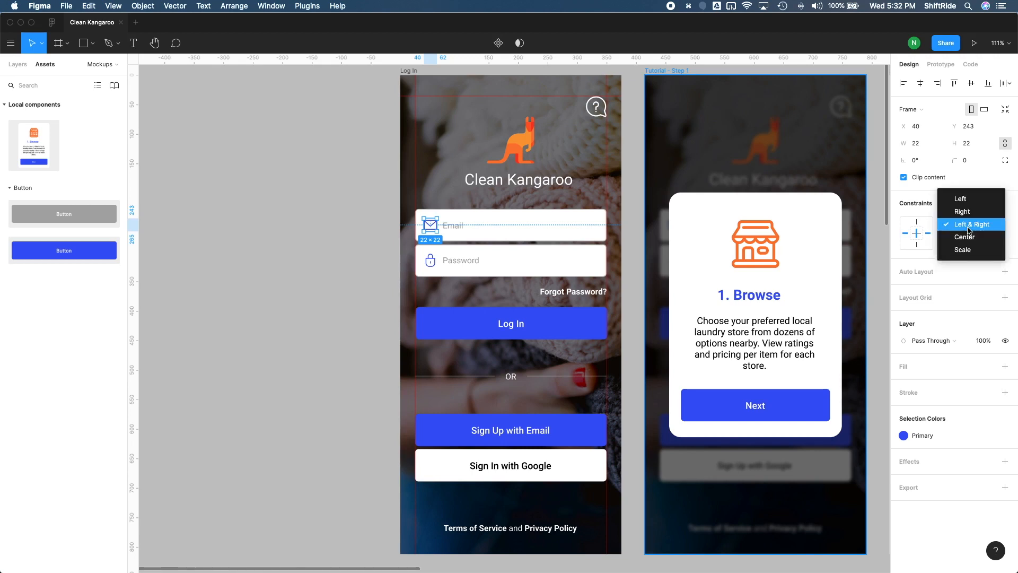
click(973, 199)
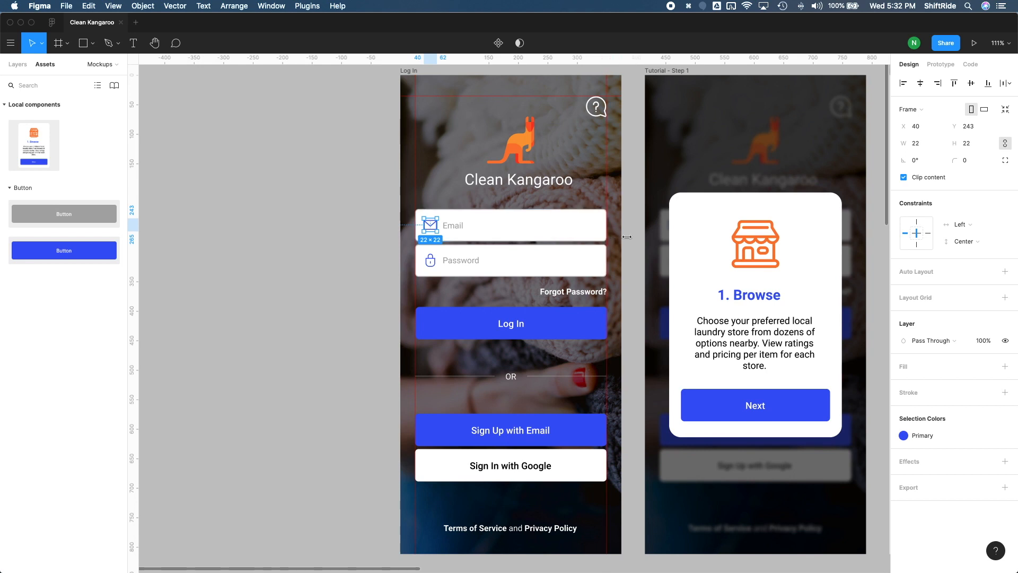
Step: Test the envelope icon's constraint by narrowing the Log In frame to a width of 300, and undo the resize
key(Escape)
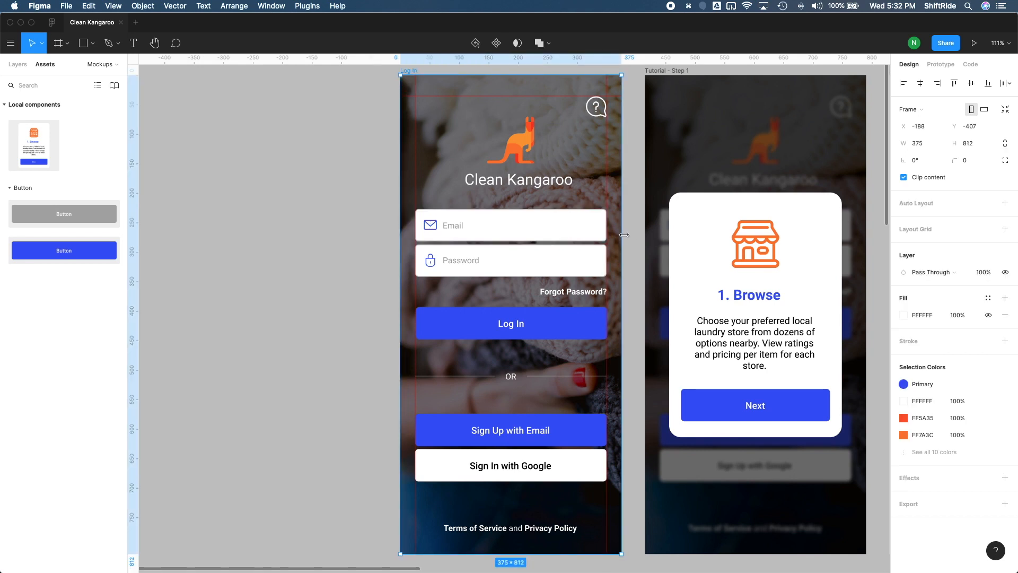
drag(606, 235, 572, 241)
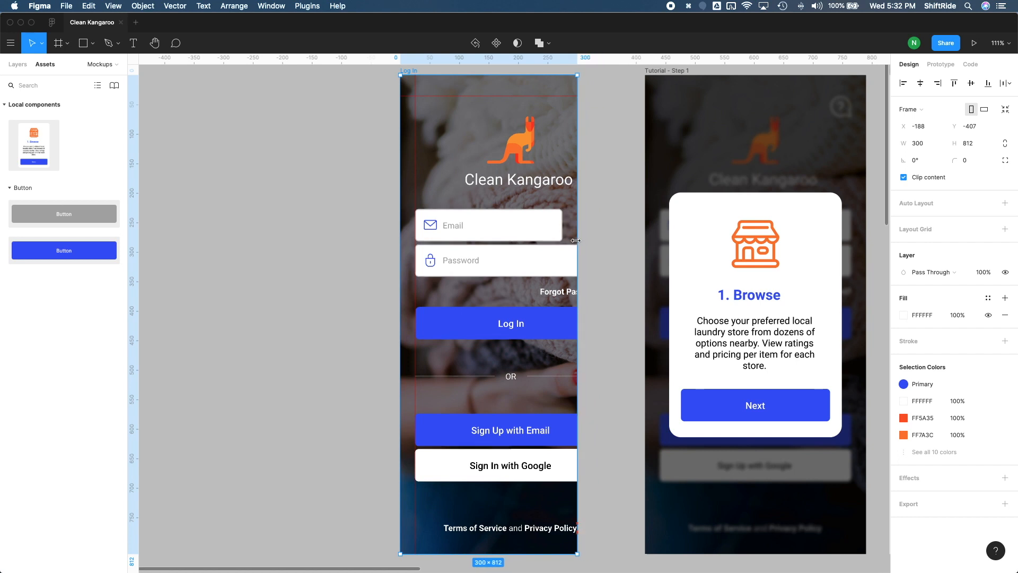
key(super+z)
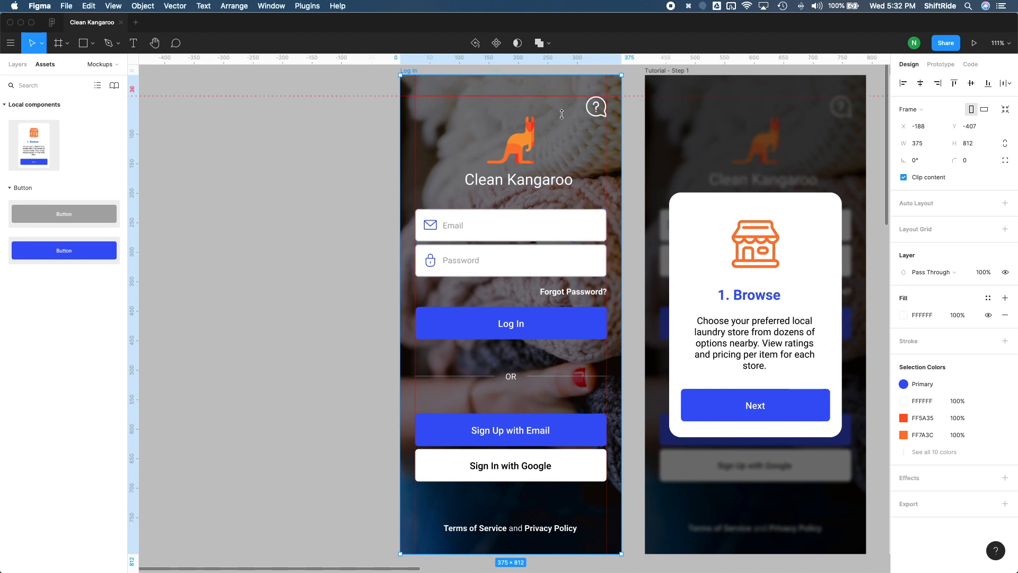
Step: Set the horizontal constraint of the question mark help icon on the Log In frame to Right
click(601, 109)
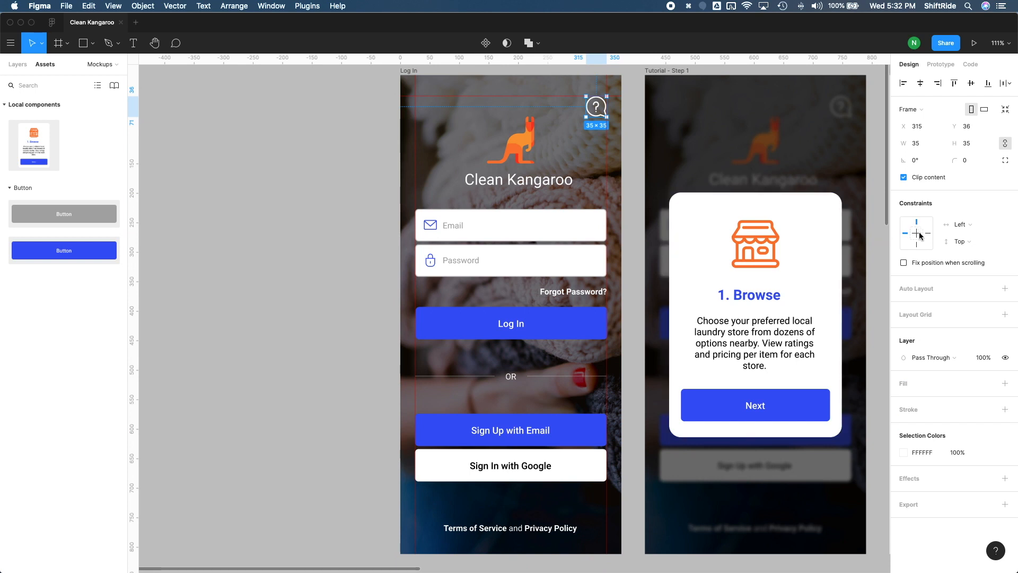
click(968, 230)
click(968, 233)
Step: Set the Clean Kangaroo logo group's horizontal and vertical constraints to Center
click(536, 174)
click(961, 225)
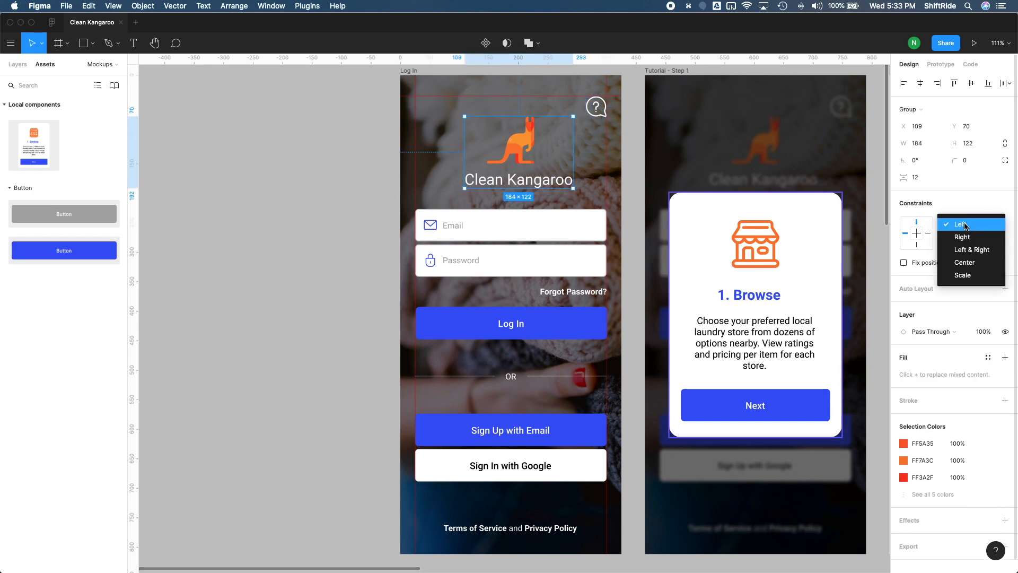
click(975, 262)
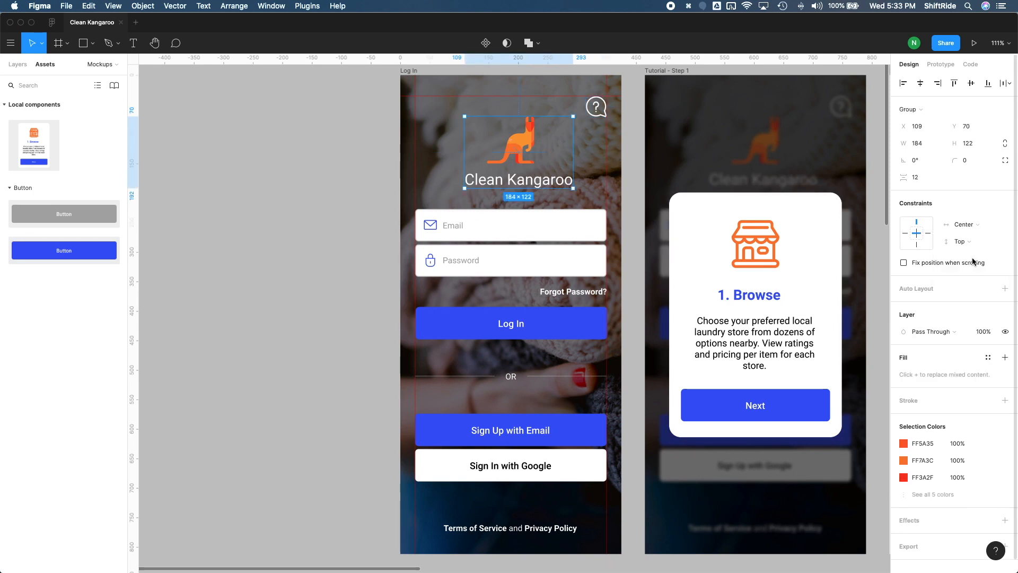
click(961, 241)
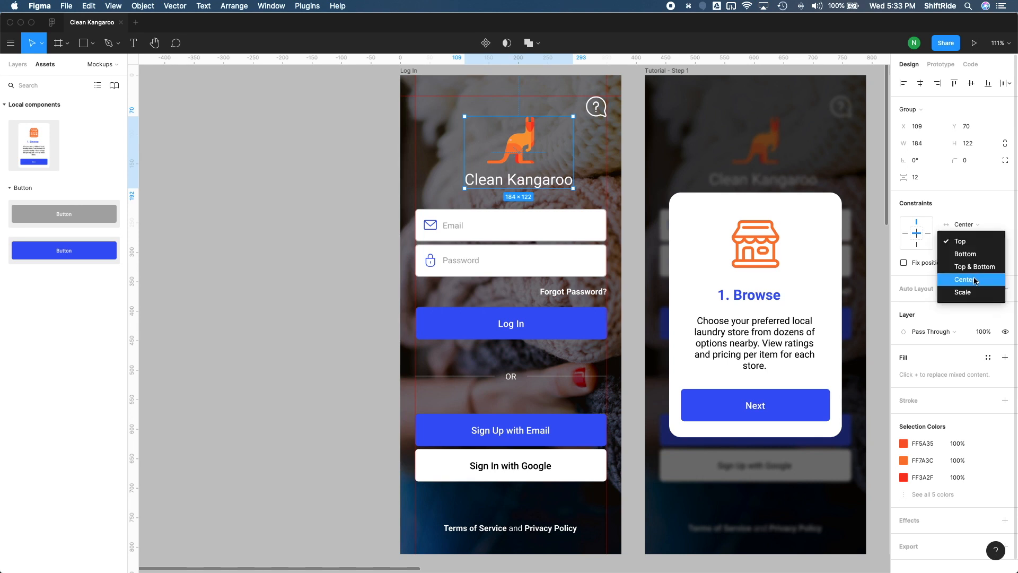
click(982, 284)
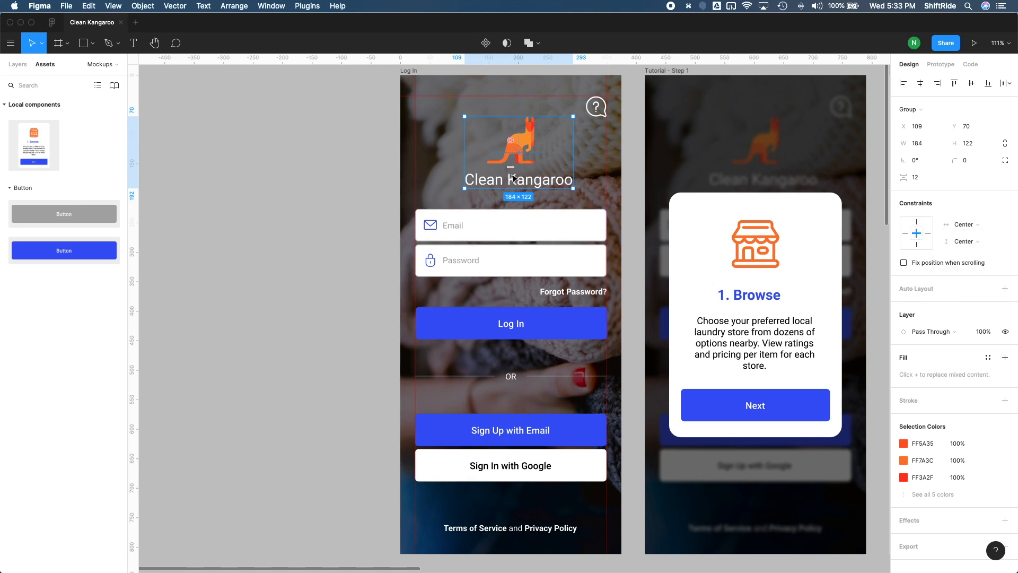
Step: Set the password field group's constraints to Left & Right horizontally and Center vertically
click(534, 229)
click(538, 260)
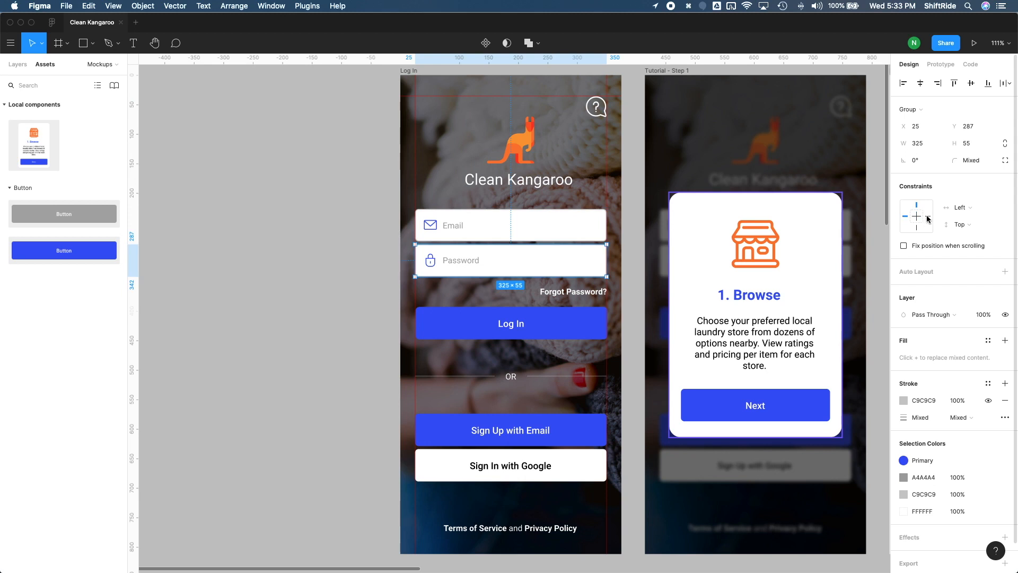
click(956, 208)
click(980, 233)
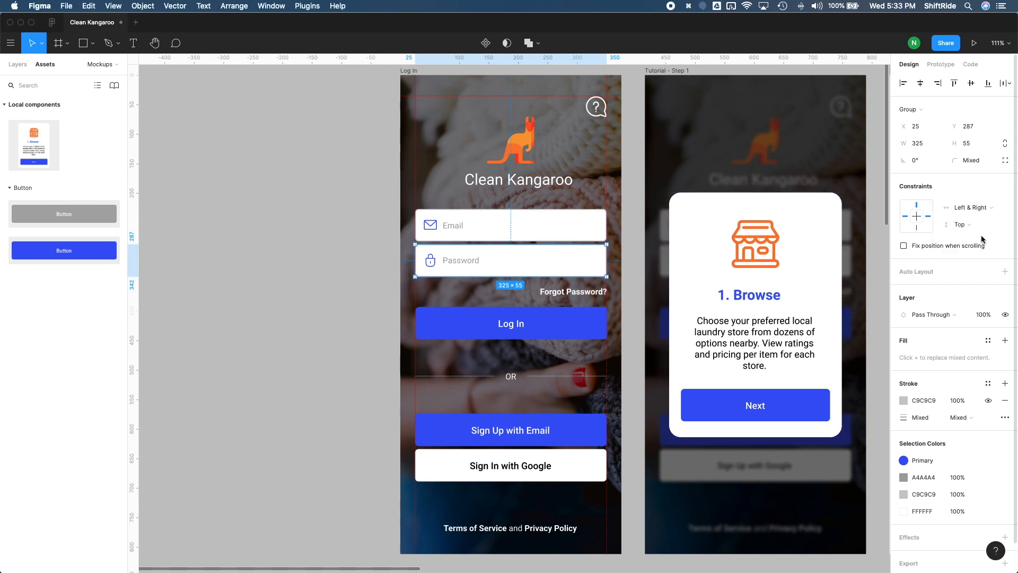
click(961, 225)
click(951, 264)
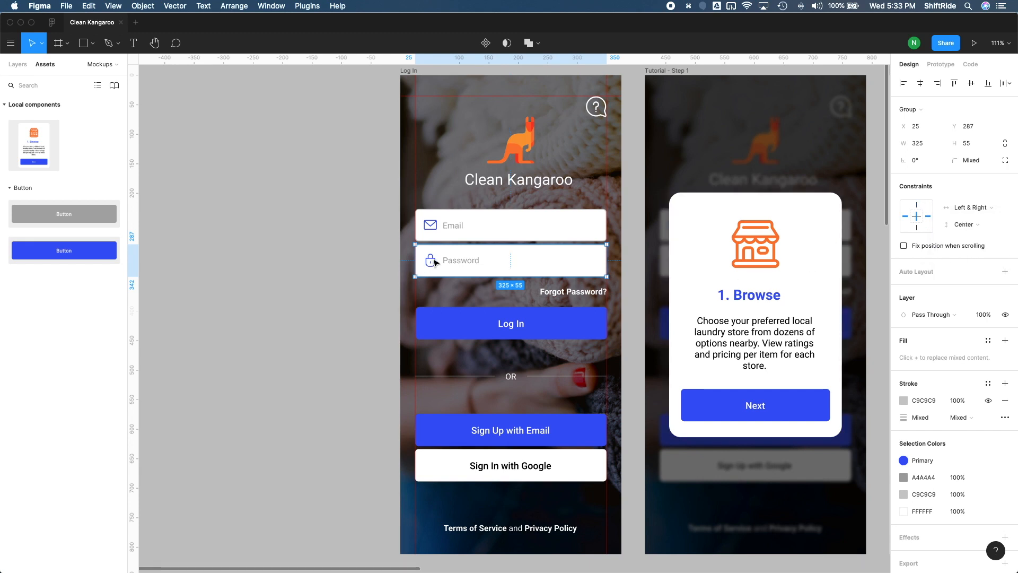
Step: Set the horizontal constraint of the lock icon in the password field to Left
double_click(430, 260)
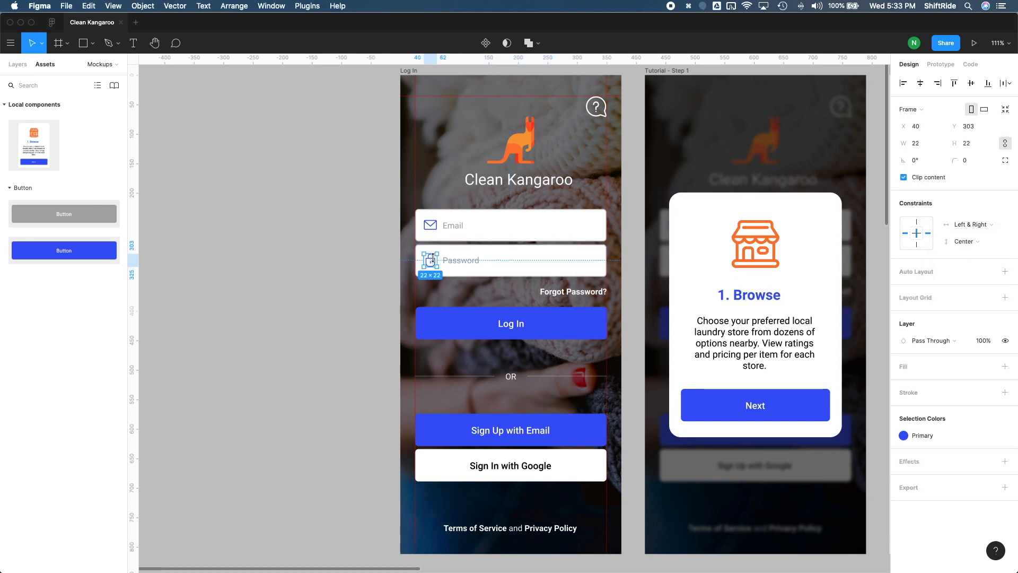
click(970, 224)
click(973, 204)
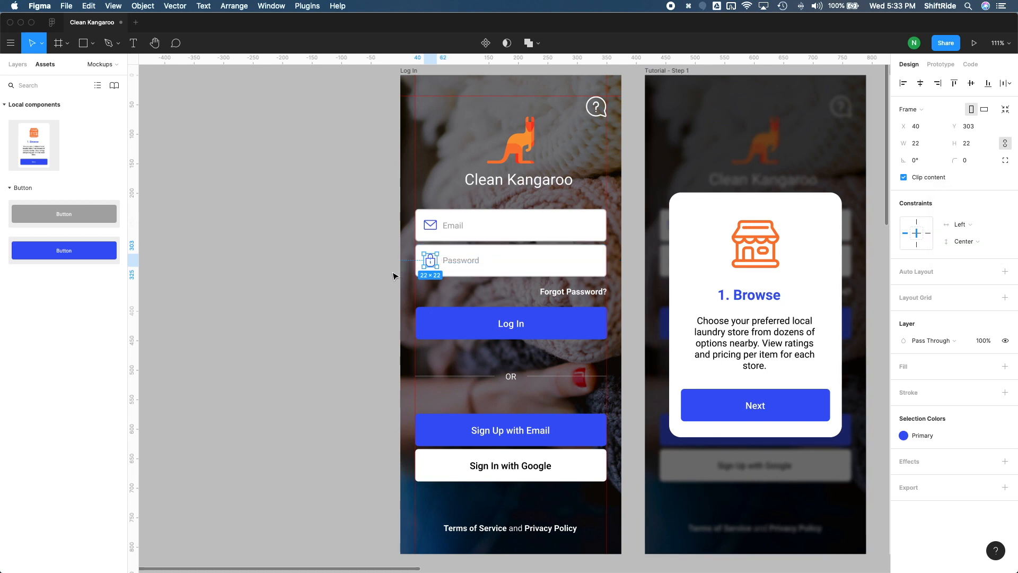
Step: Set the "Forgot Password?" text's constraints to Right horizontally and Center vertically
click(589, 295)
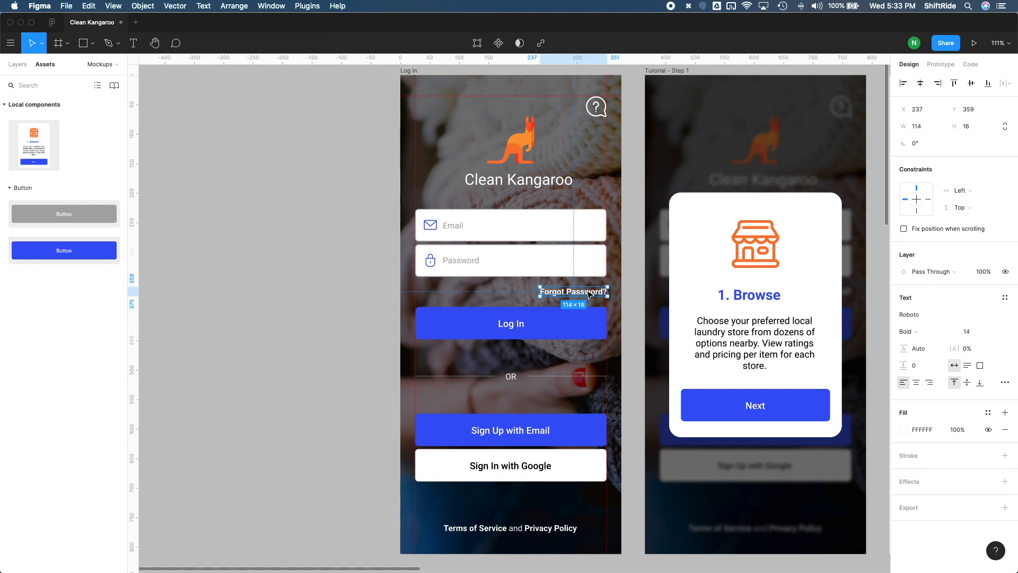
click(960, 191)
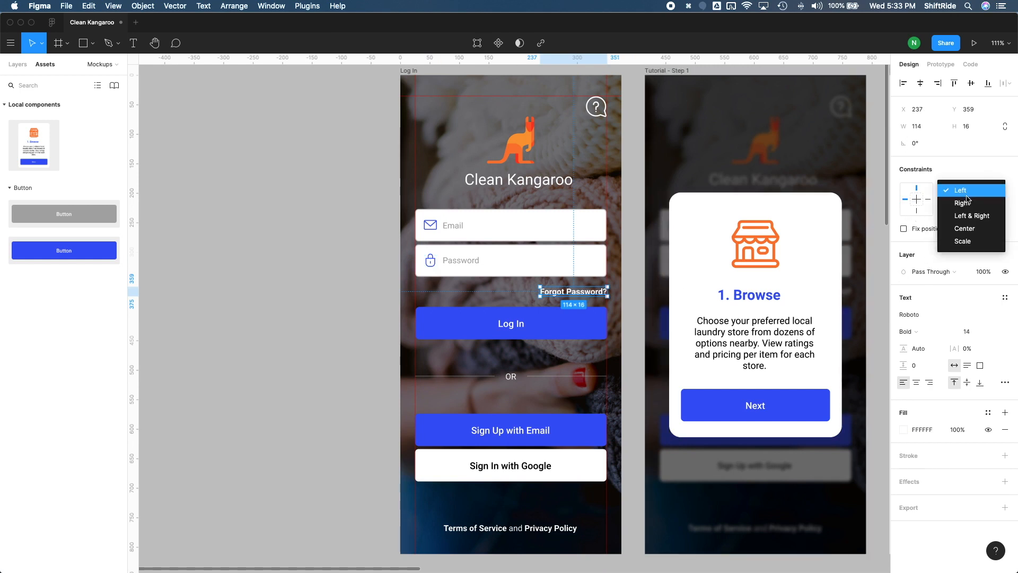
click(961, 203)
click(964, 208)
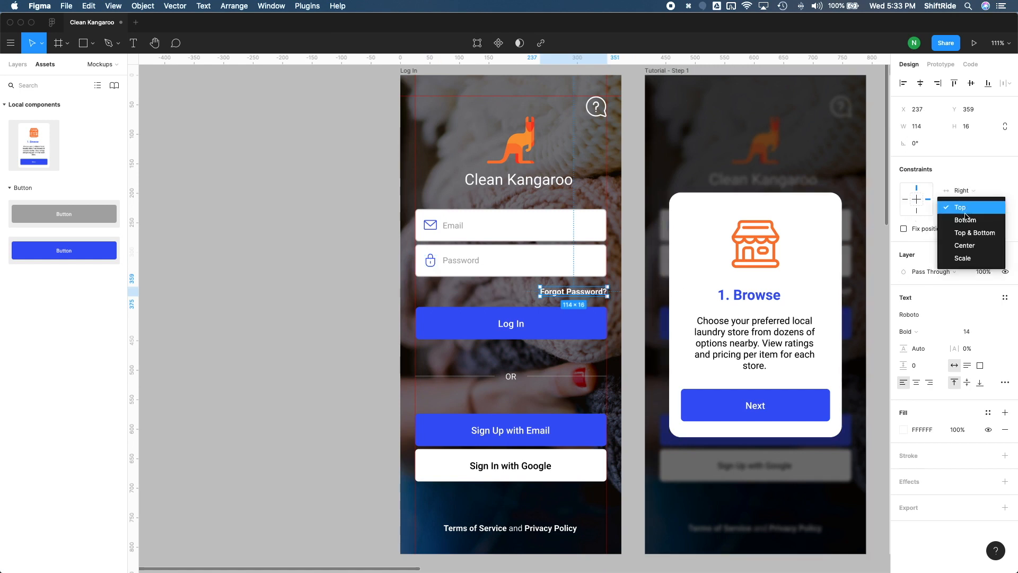
click(965, 245)
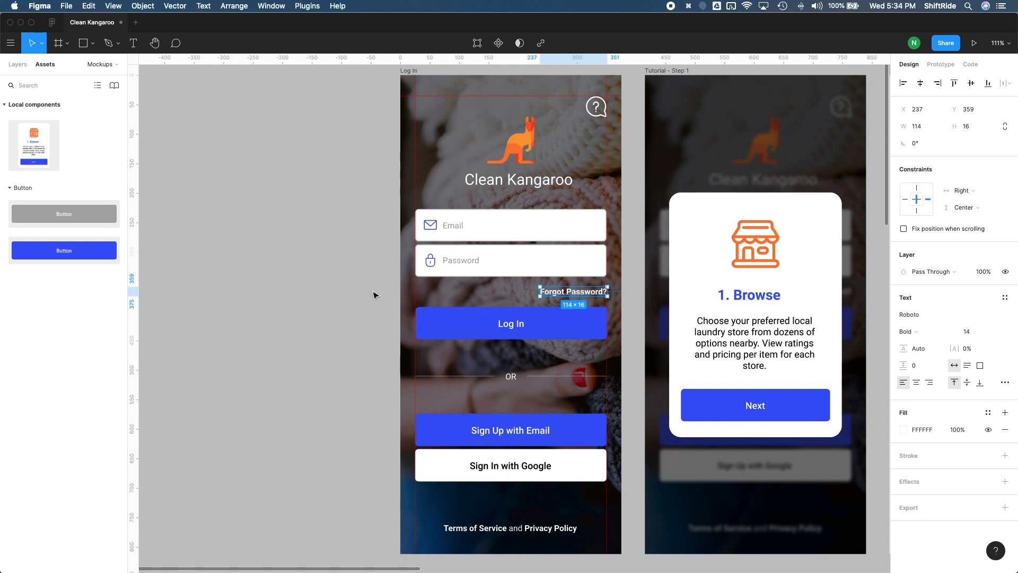
Step: Set the Log In button's constraints to Left & Right horizontally and Center vertically
scroll(482, 307, down, 1)
click(511, 313)
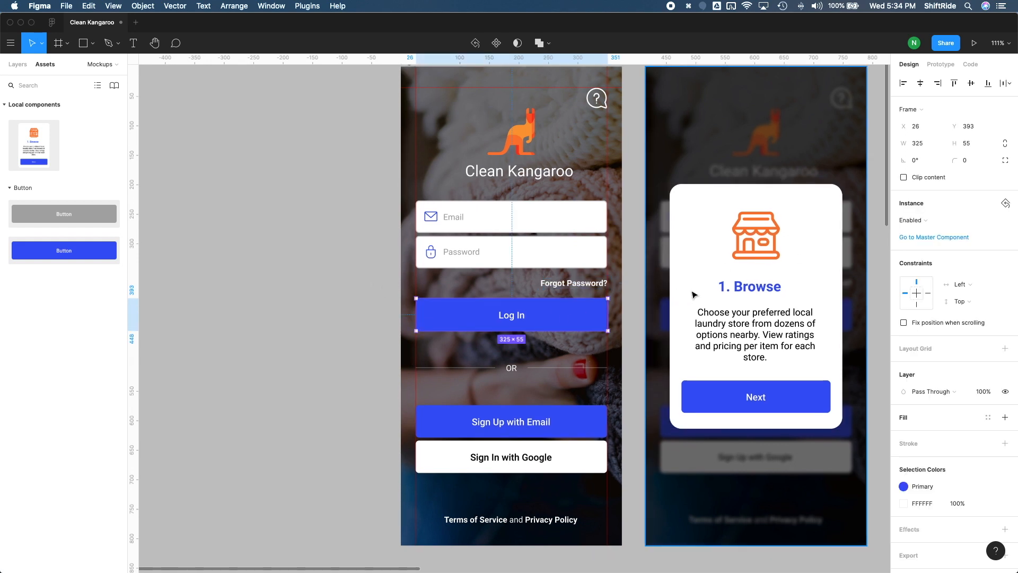
click(966, 288)
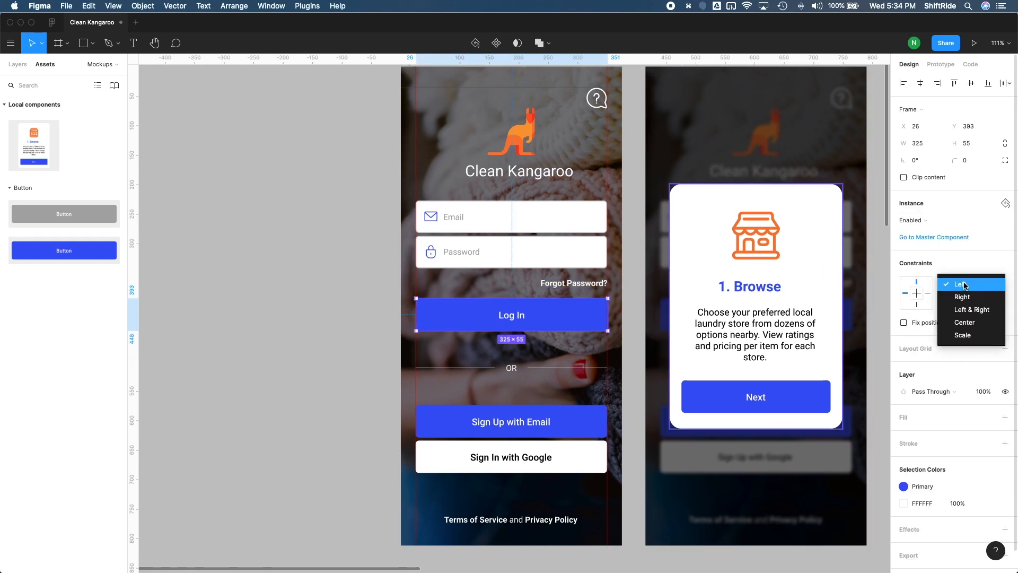
click(971, 310)
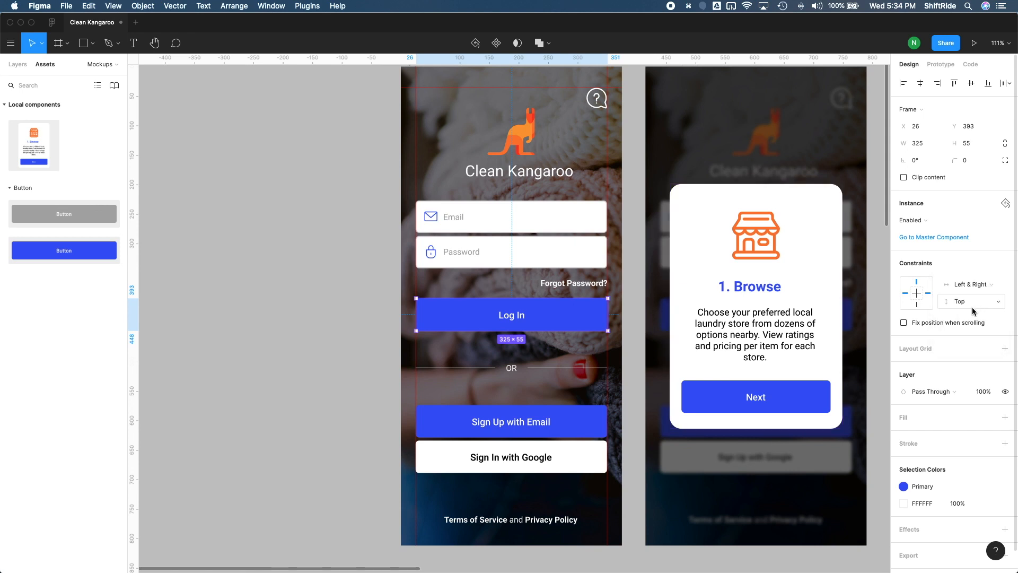
click(968, 301)
click(971, 340)
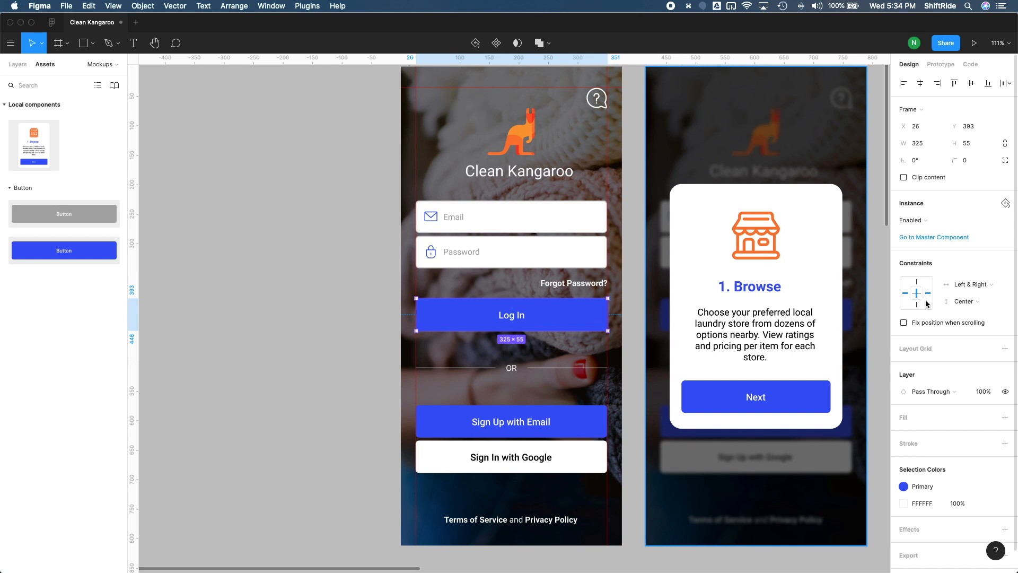
Step: Set the OR divider, both sign-up and sign-in buttons, and the Terms of Service text together to Left & Right and Center constraints
scroll(536, 327, down, 3)
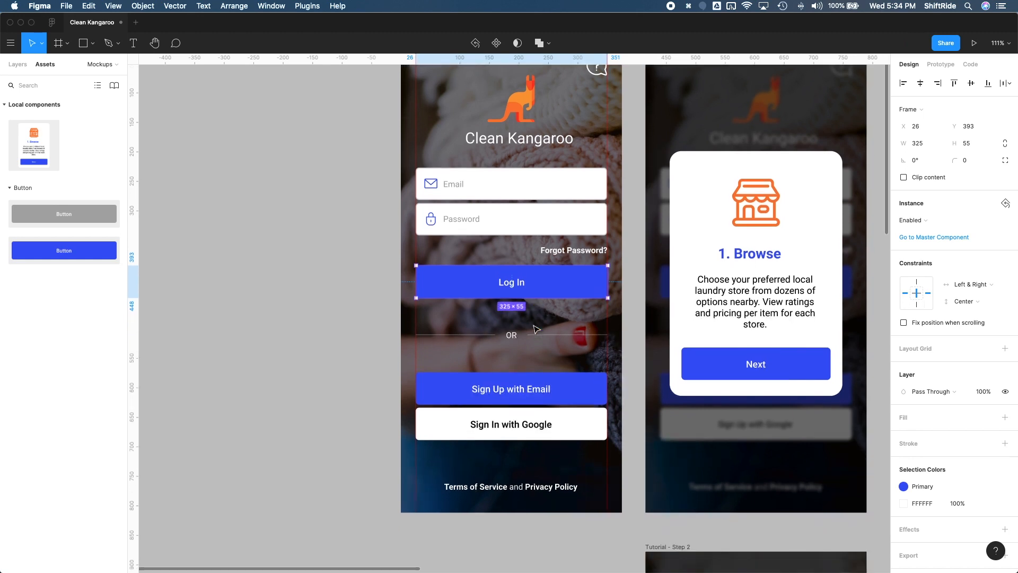
key(Tab)
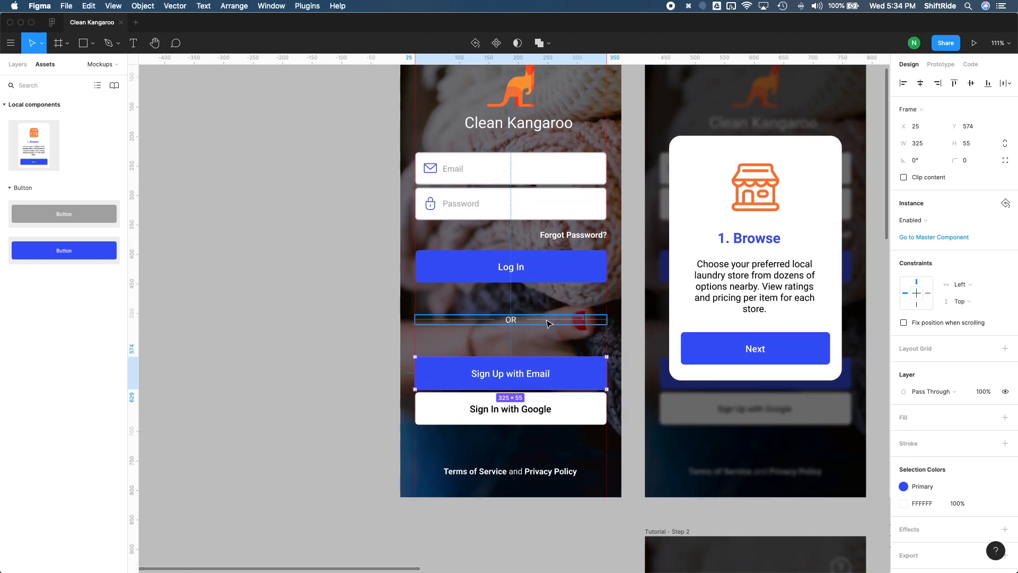
key(shift+Tab)
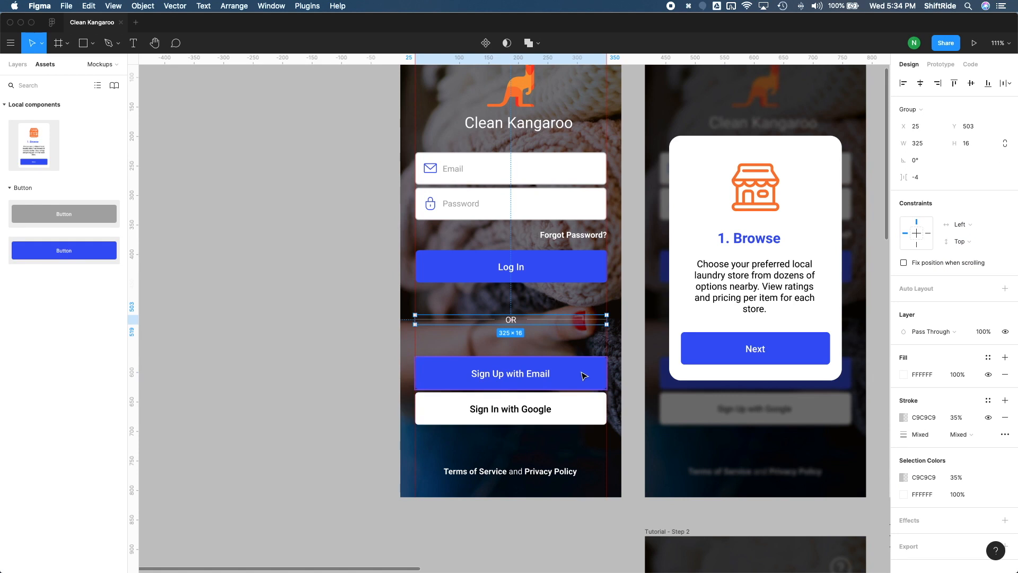
shift+click(577, 413)
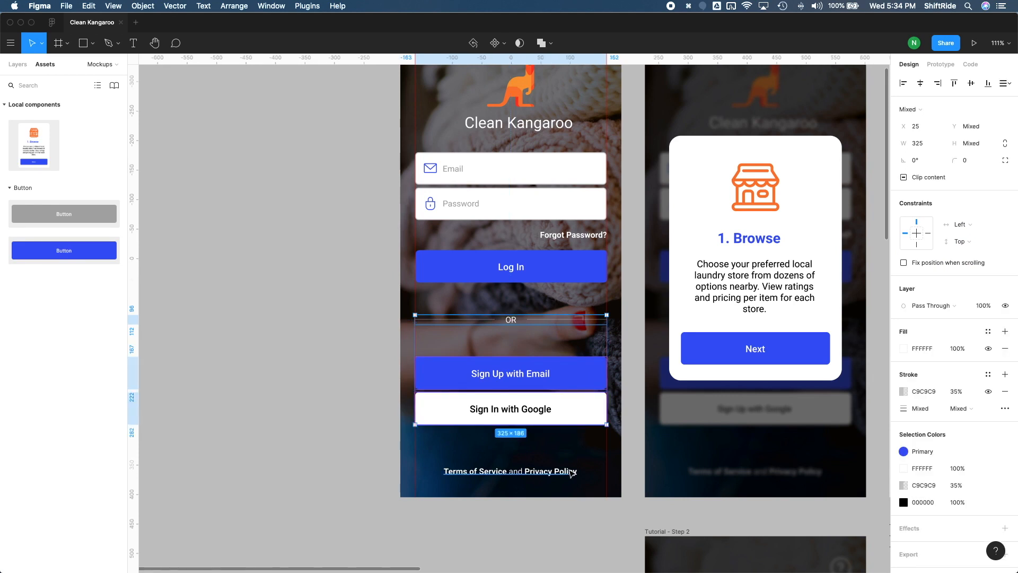
shift+click(572, 473)
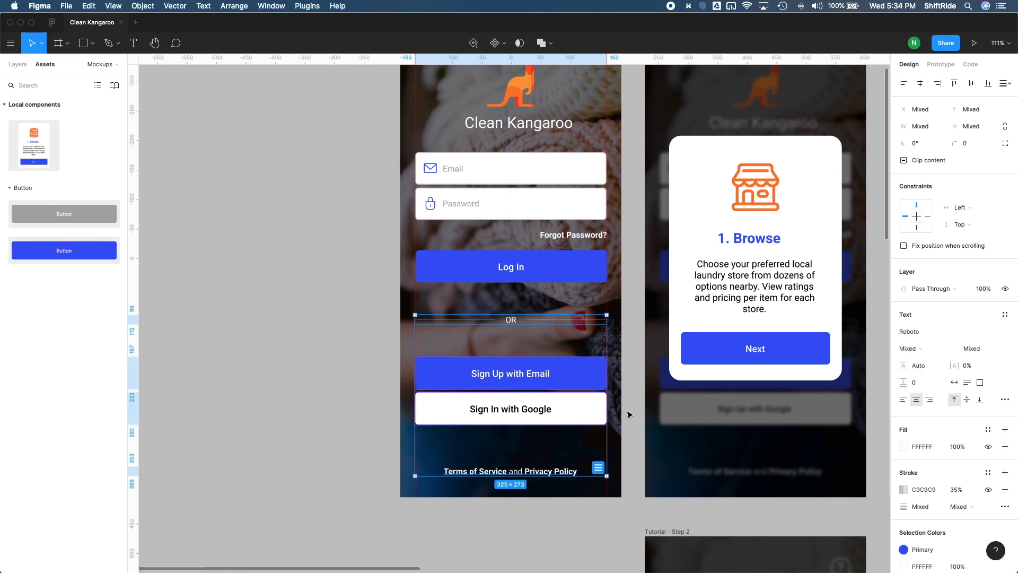
click(960, 207)
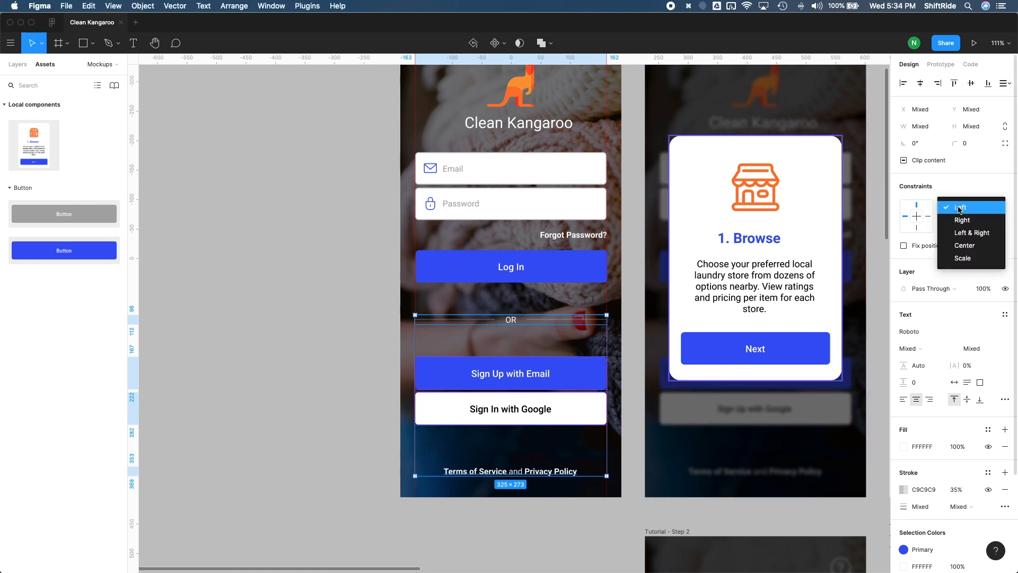
click(970, 232)
click(970, 231)
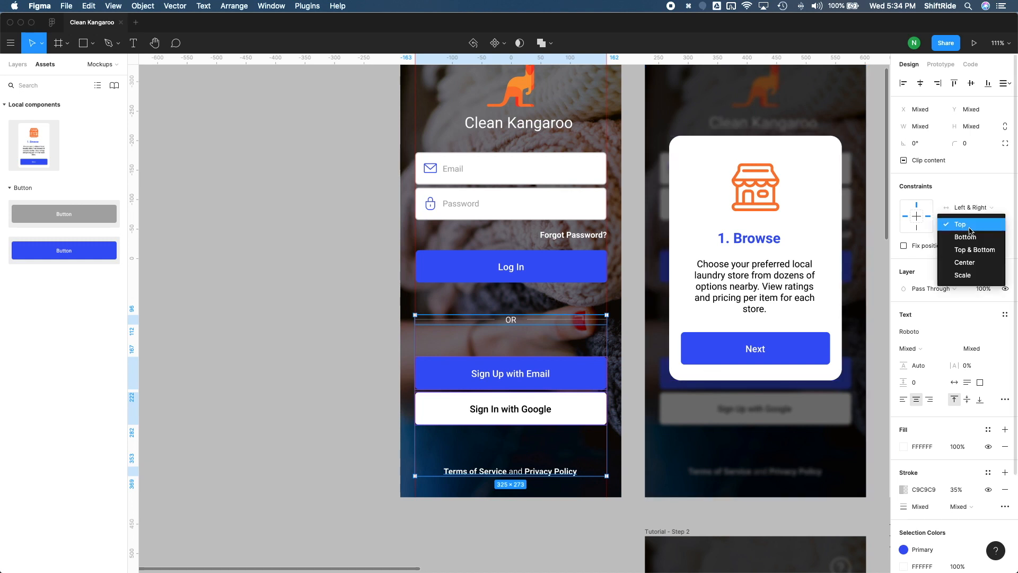
click(973, 262)
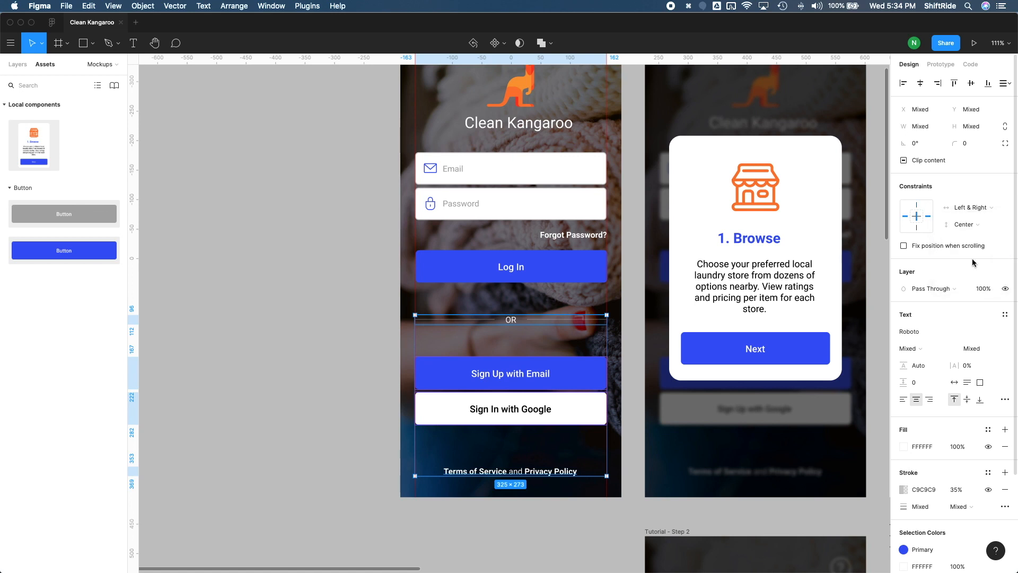
key(Escape)
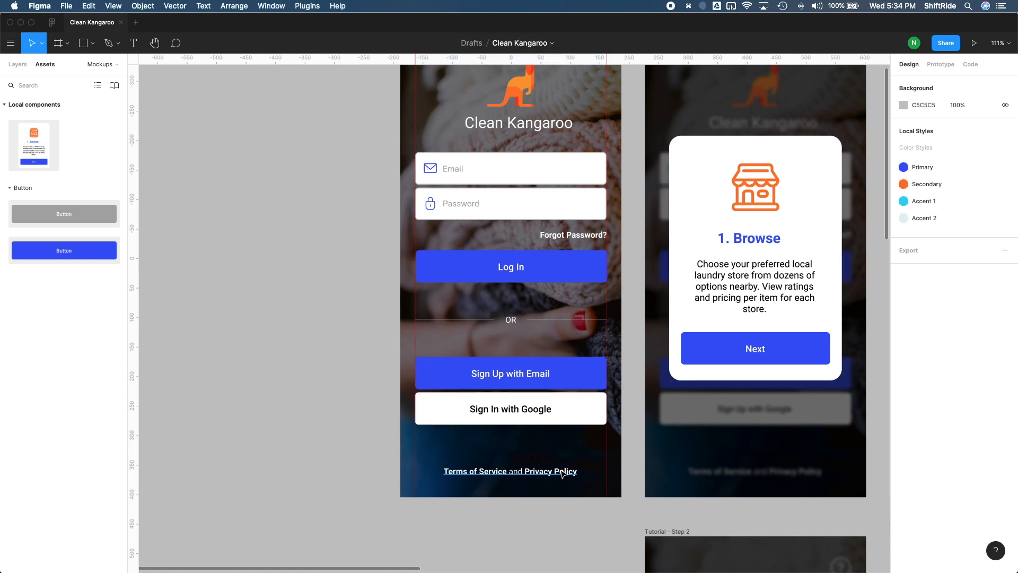
Step: Change the vertical constraint of the Terms of Service and Privacy Policy text to Bottom
click(562, 474)
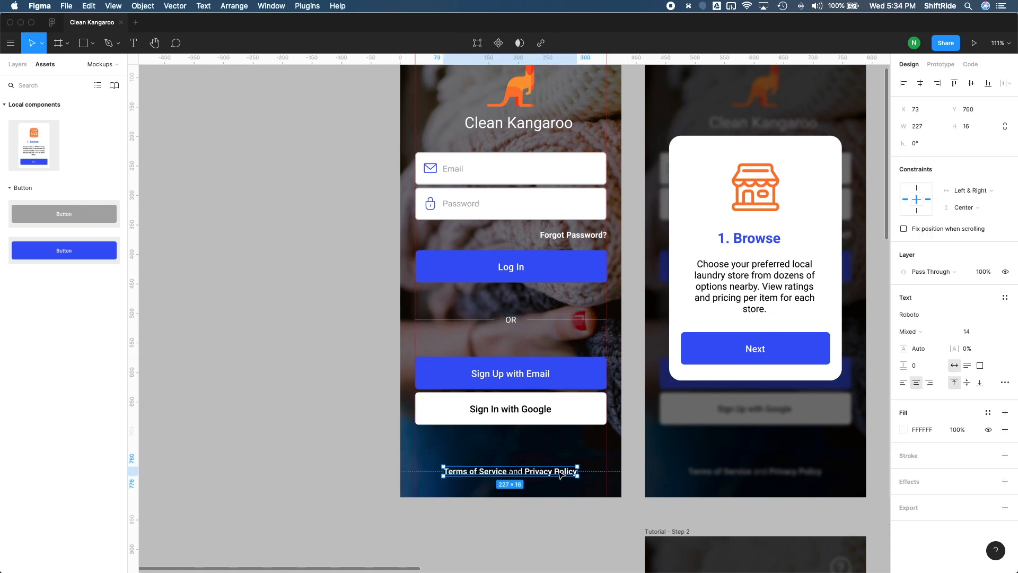
click(971, 208)
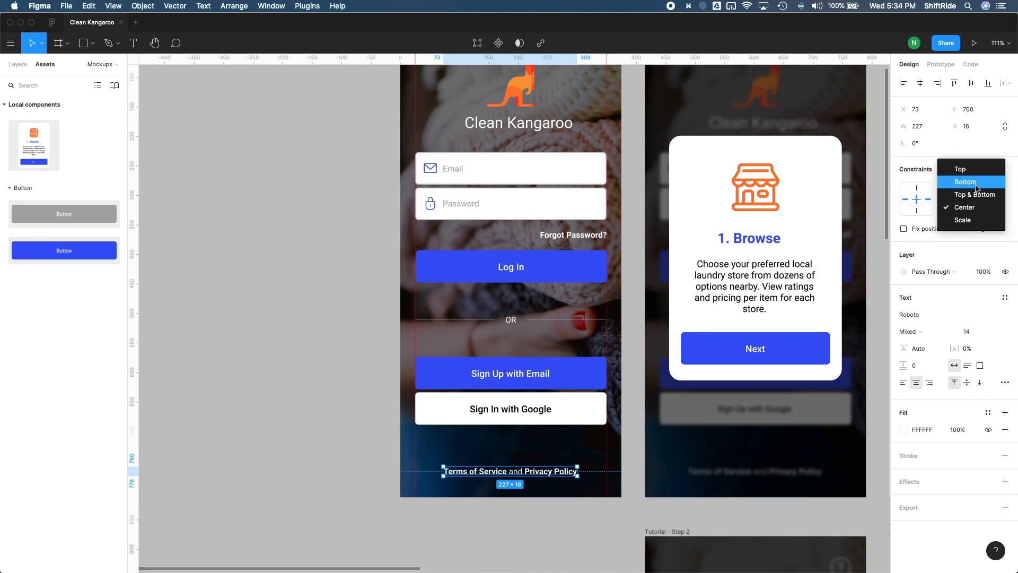
click(975, 181)
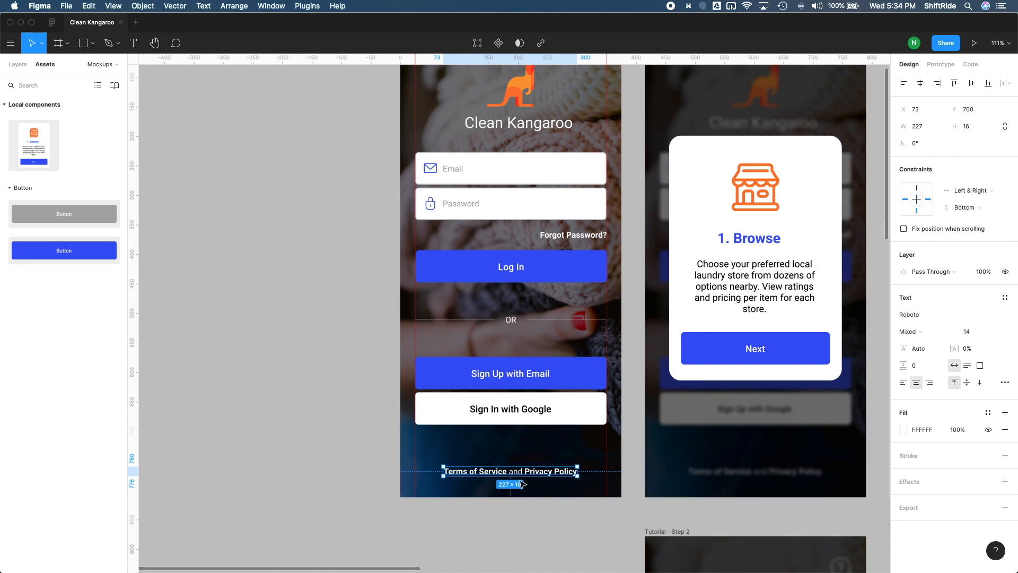
click(365, 410)
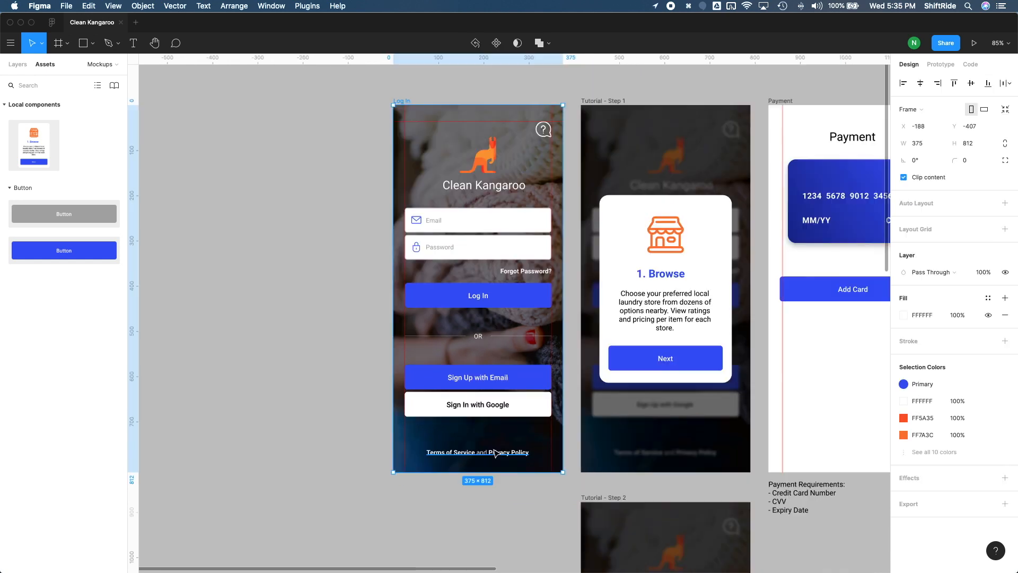
Step: Show the layer list and unlock the Log In frame's Background layer
click(17, 64)
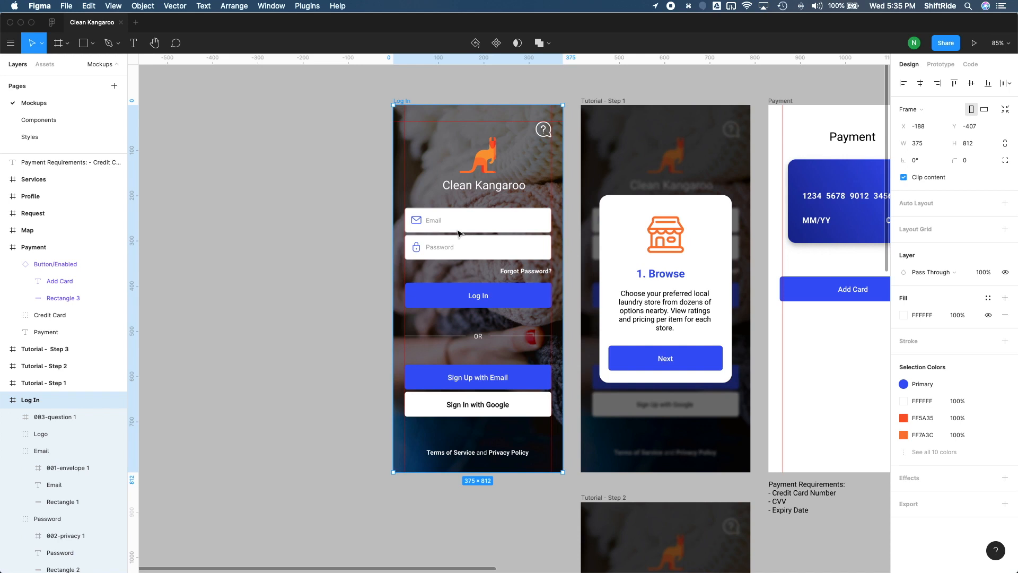
scroll(90, 488, down, 5)
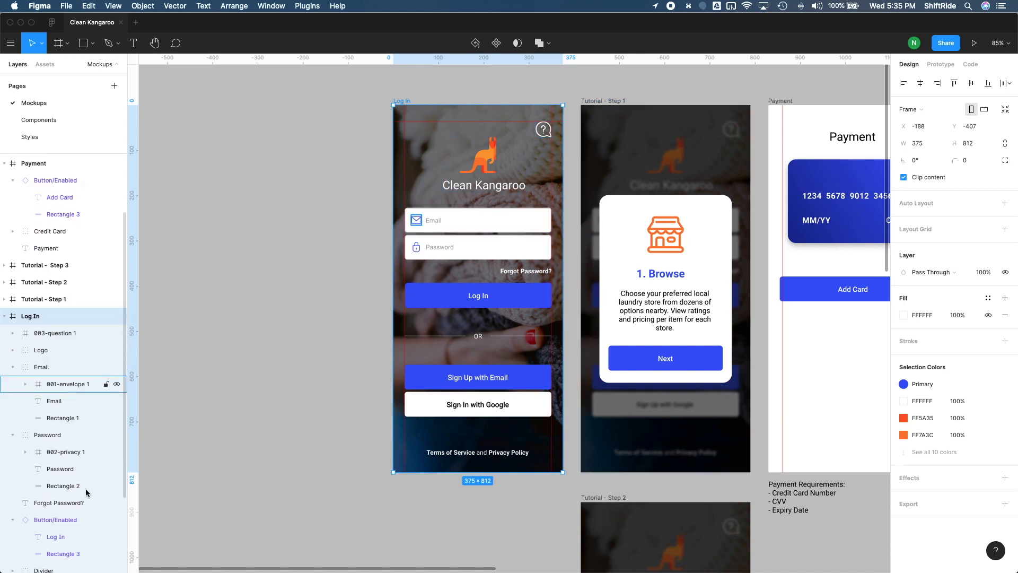
scroll(86, 493, down, 2)
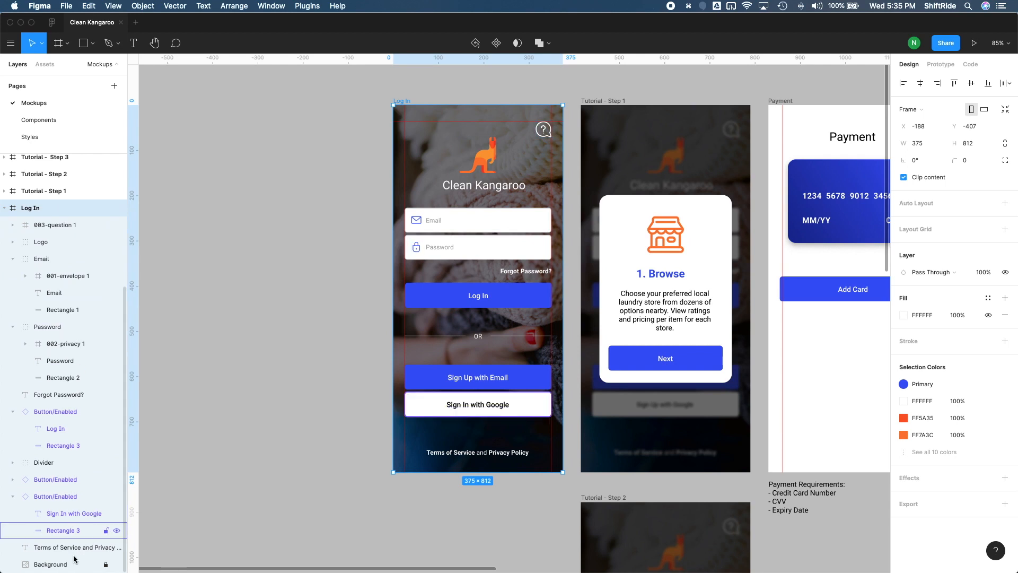
click(106, 565)
Step: Set the Background layer's constraints to Left & Right and Top & Bottom, and lock the layer again
click(71, 565)
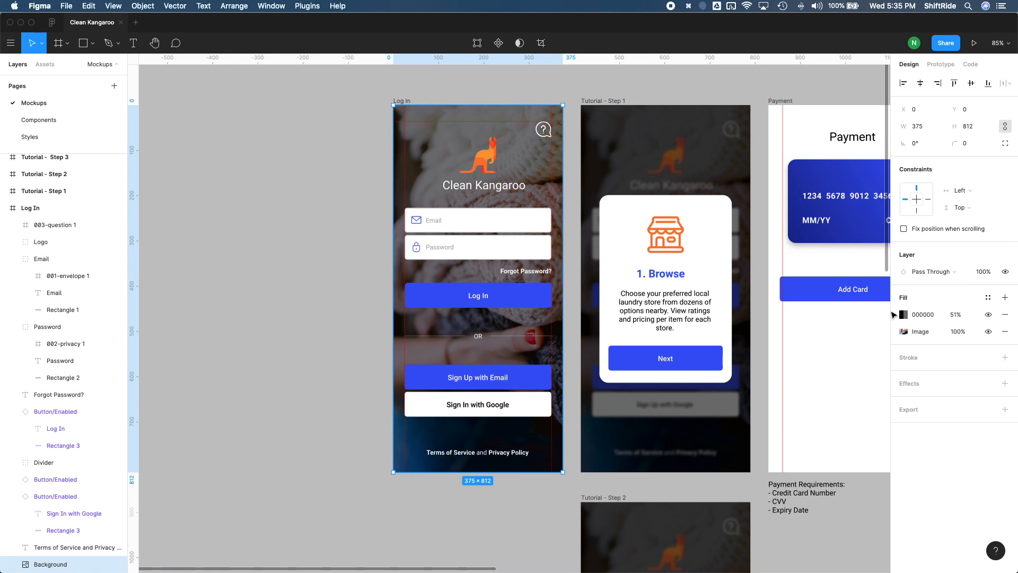
click(962, 190)
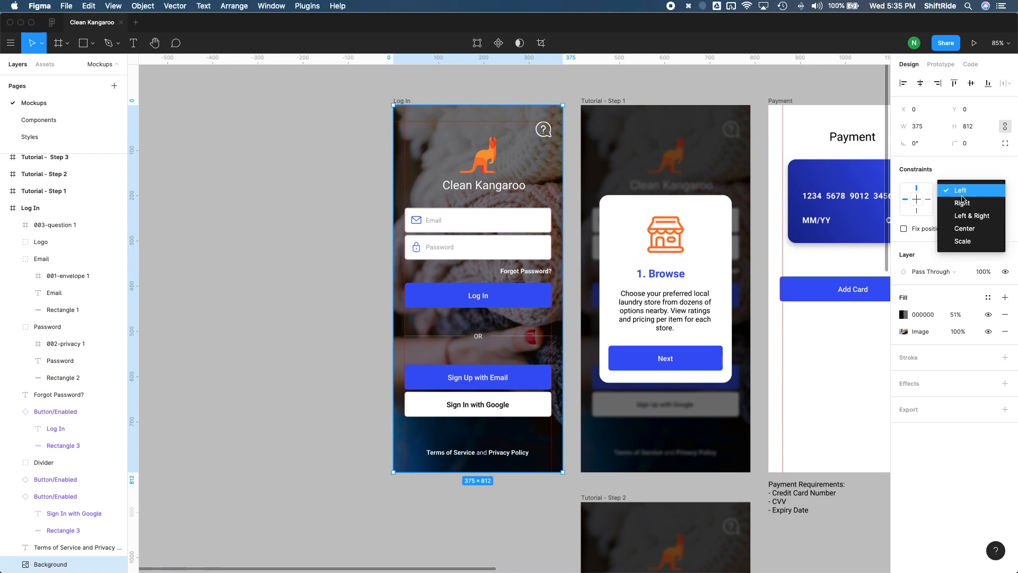
click(966, 214)
click(966, 216)
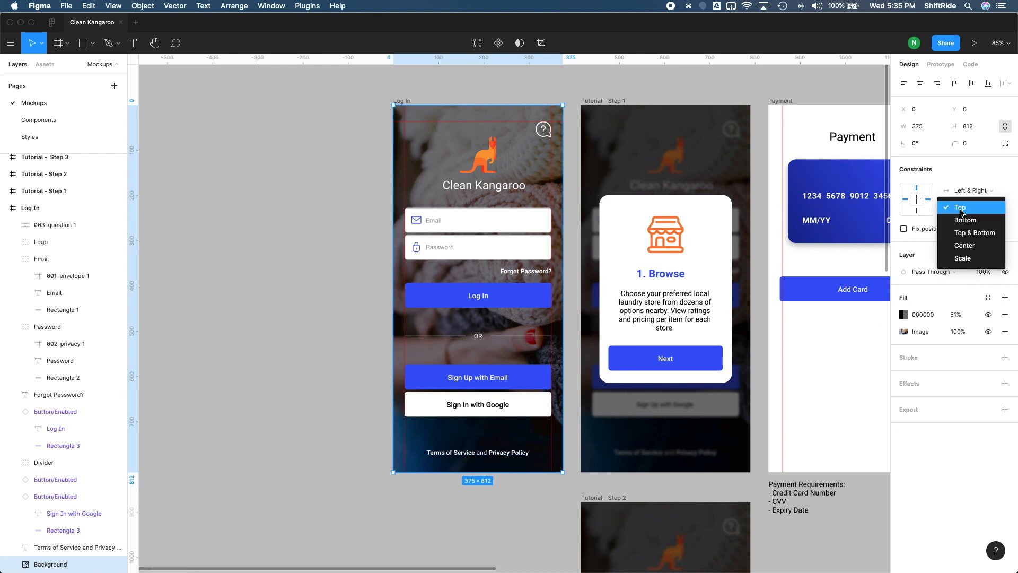
click(969, 234)
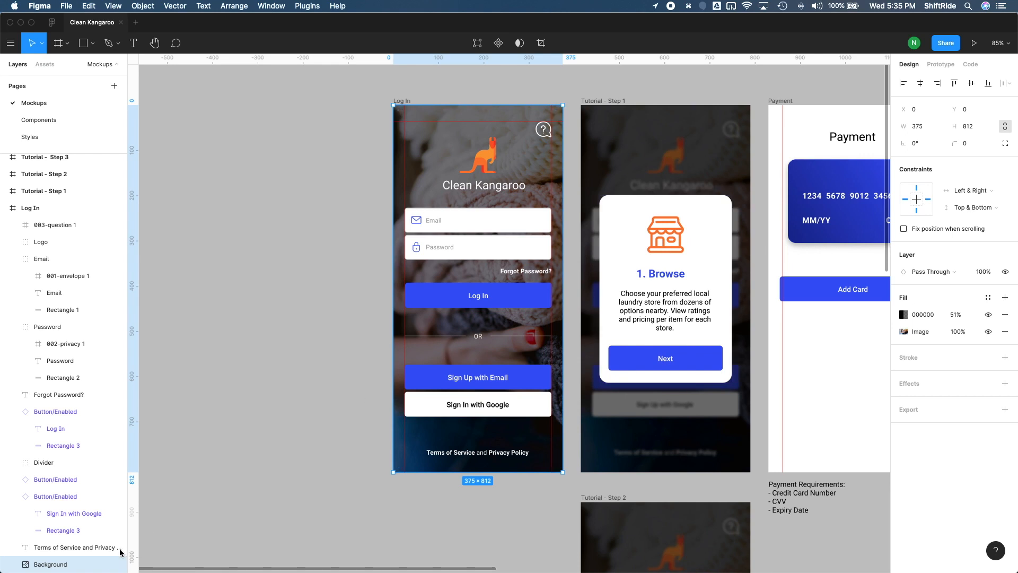
click(105, 565)
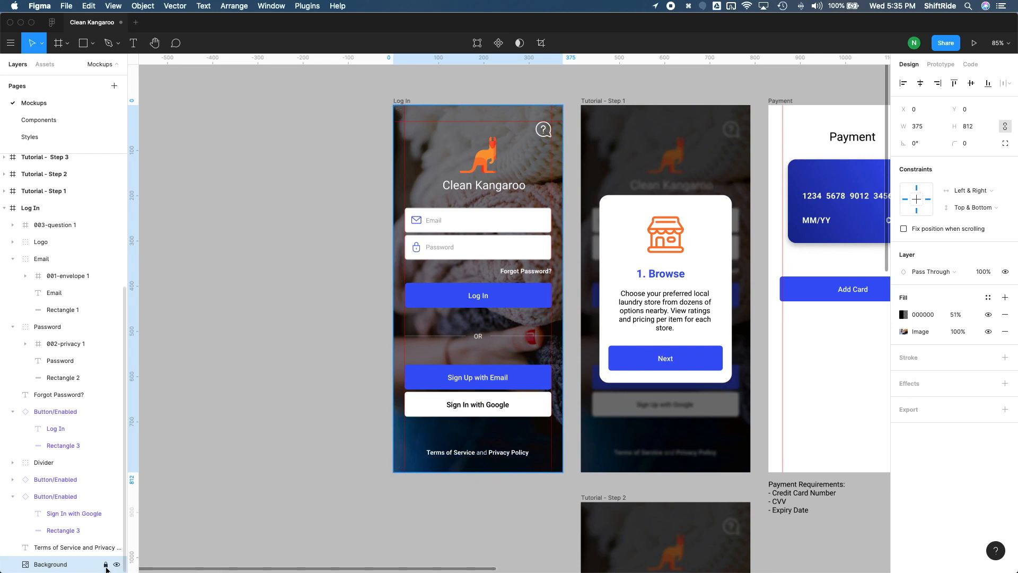
Step: Resize the Log In frame to the iPhone 11 Pro Max preset (414×896) to test the constraints
click(5, 208)
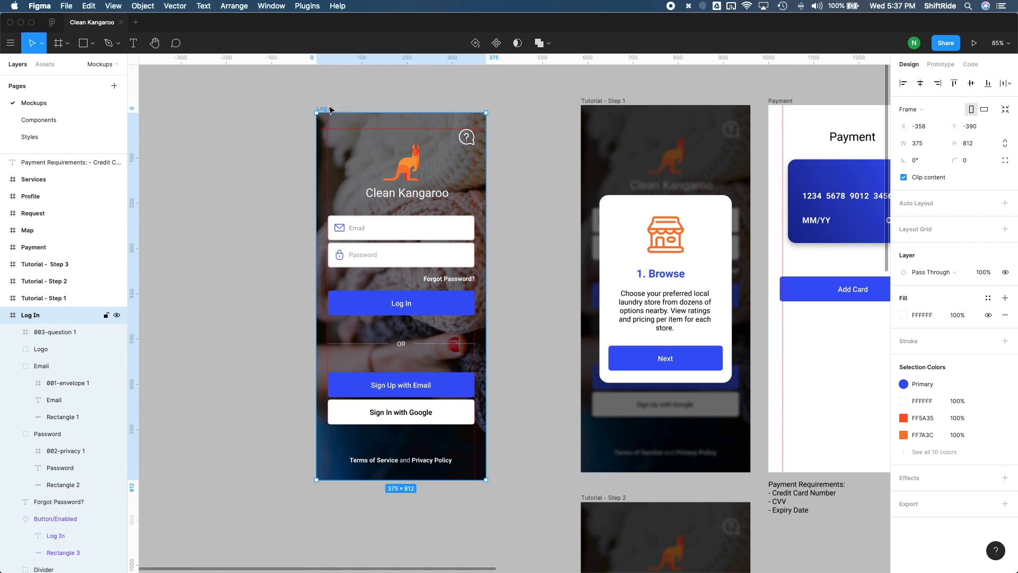
click(900, 110)
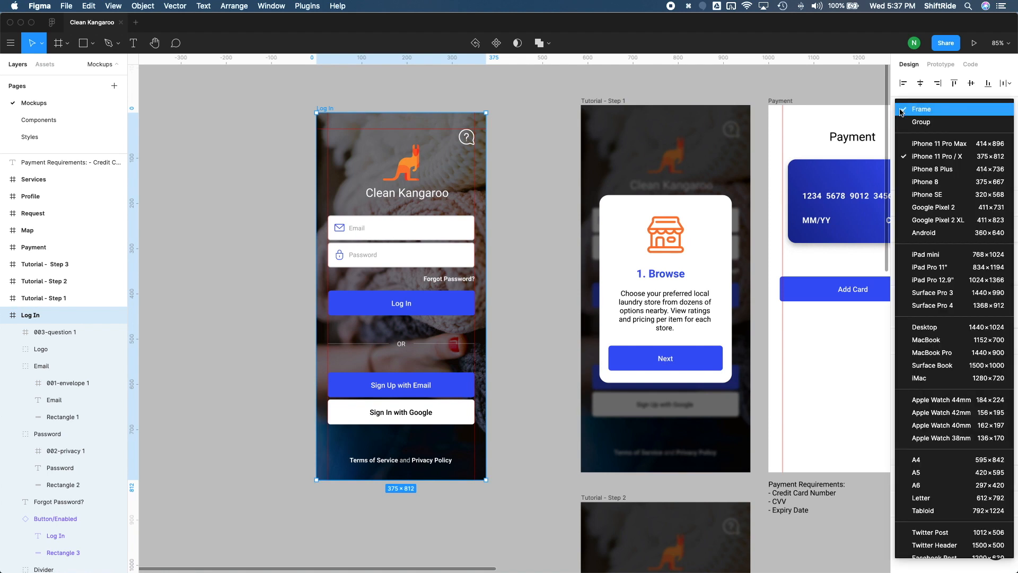
click(927, 143)
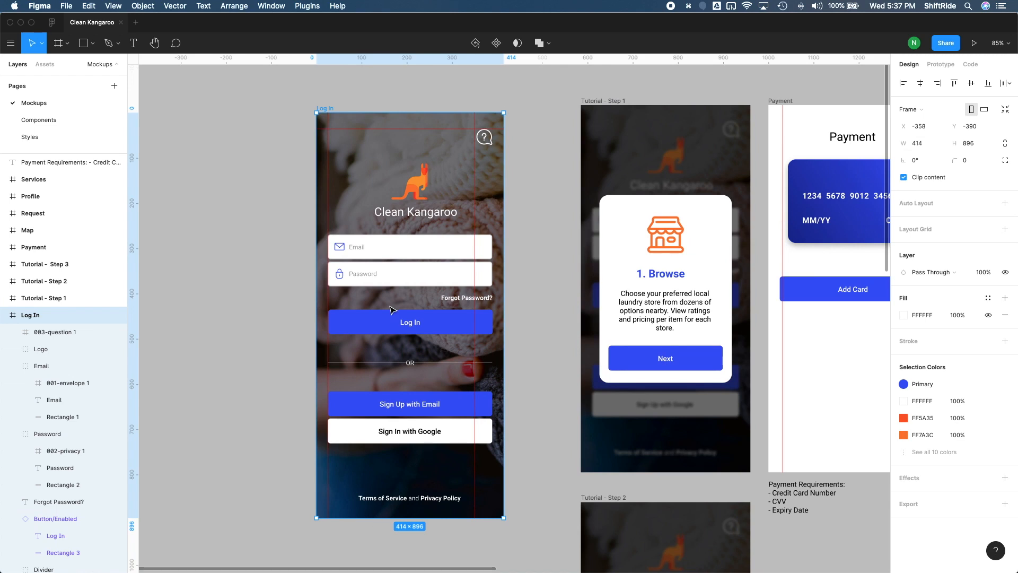
Step: Resize the Log In frame to the iPad mini preset (768×1024) and move it clear of the Tutorial - Step 1 frame
click(918, 111)
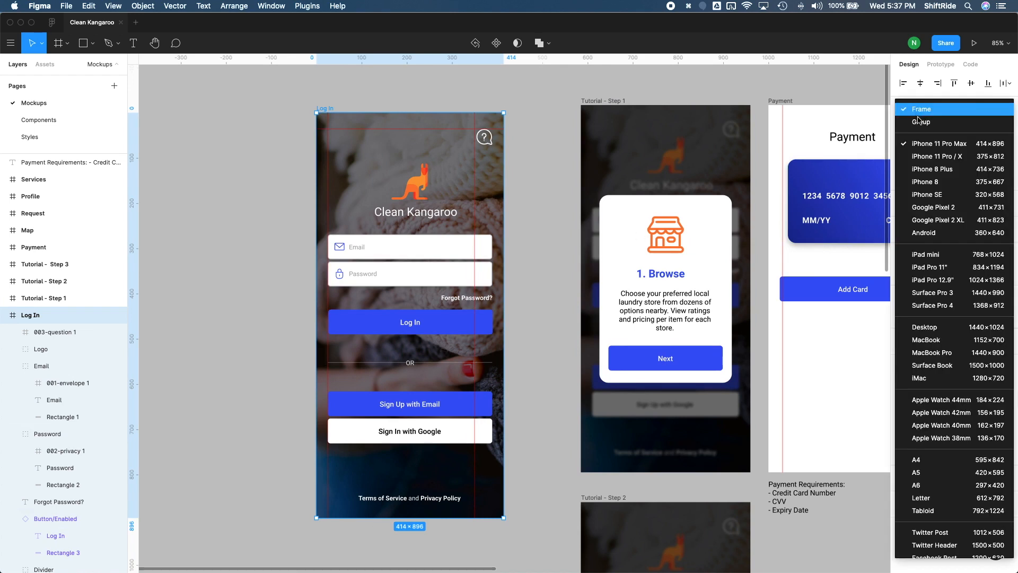
click(942, 256)
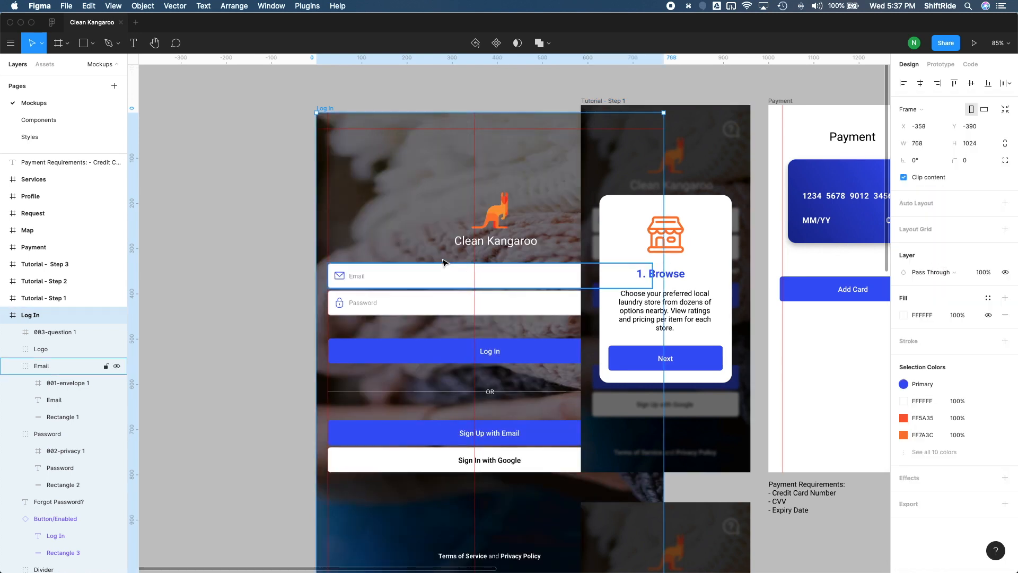
scroll(443, 260, up, 1)
drag(332, 142, 206, 128)
scroll(308, 182, down, 3)
scroll(307, 182, left, 2)
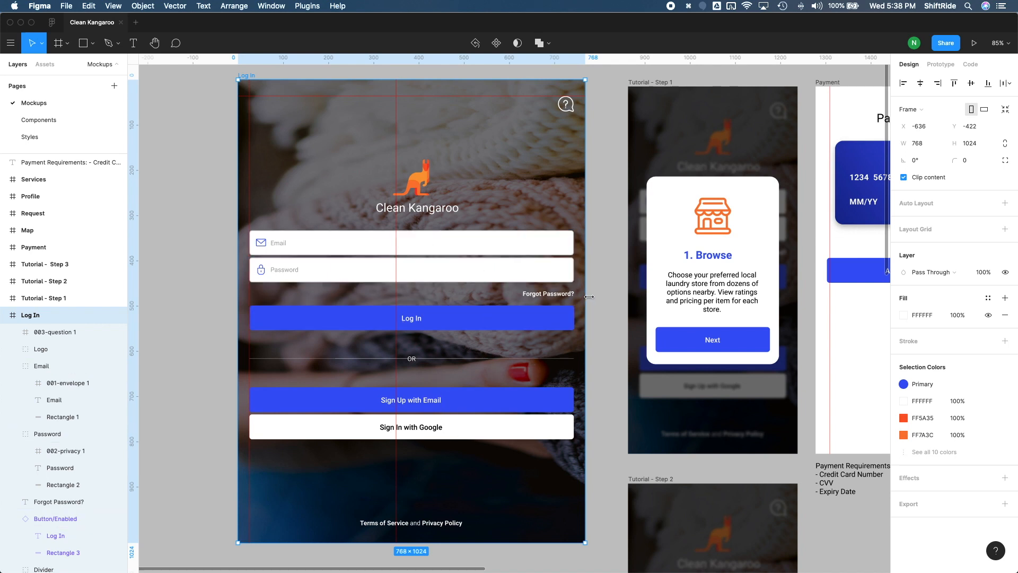
Step: Undo the Log In frame's move and its resize to the iPad mini preset
key(super+z)
key(super+z)
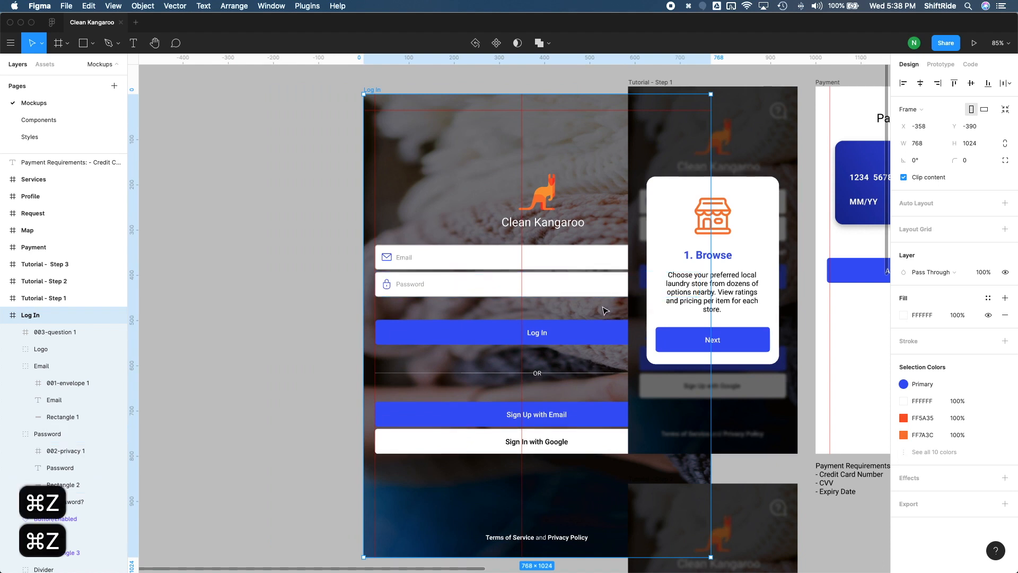
Step: Resize the Log In frame to the iPhone 11 Pro / X preset (375×812) and place it beside Tutorial - Step 1, with their top edges aligned
click(918, 111)
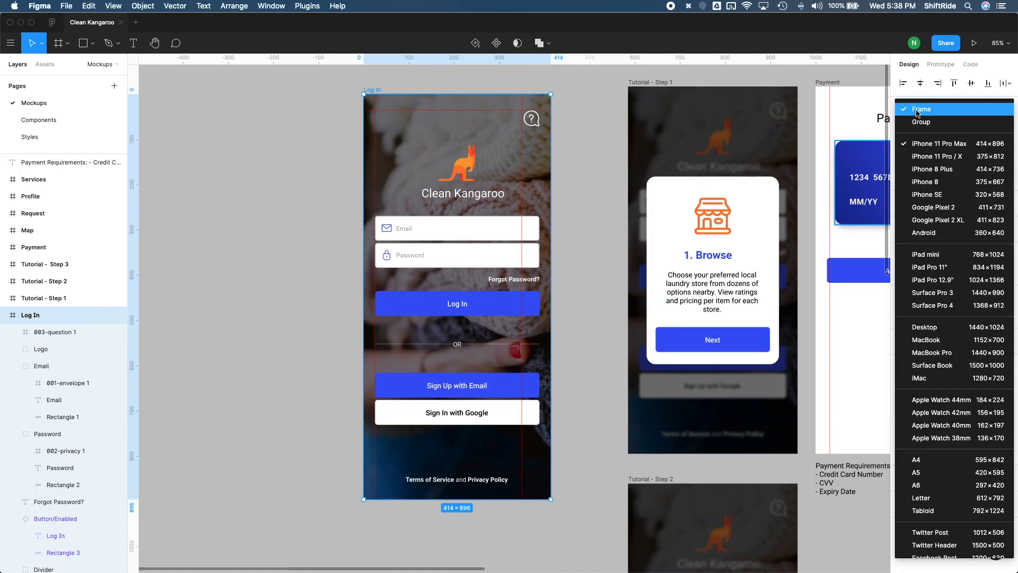
click(933, 156)
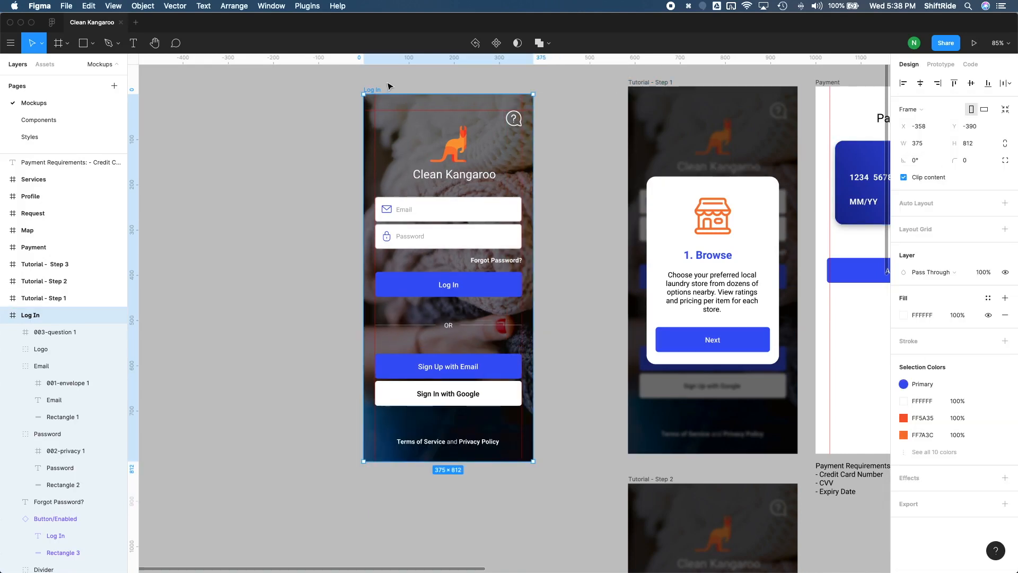
drag(376, 89, 497, 91)
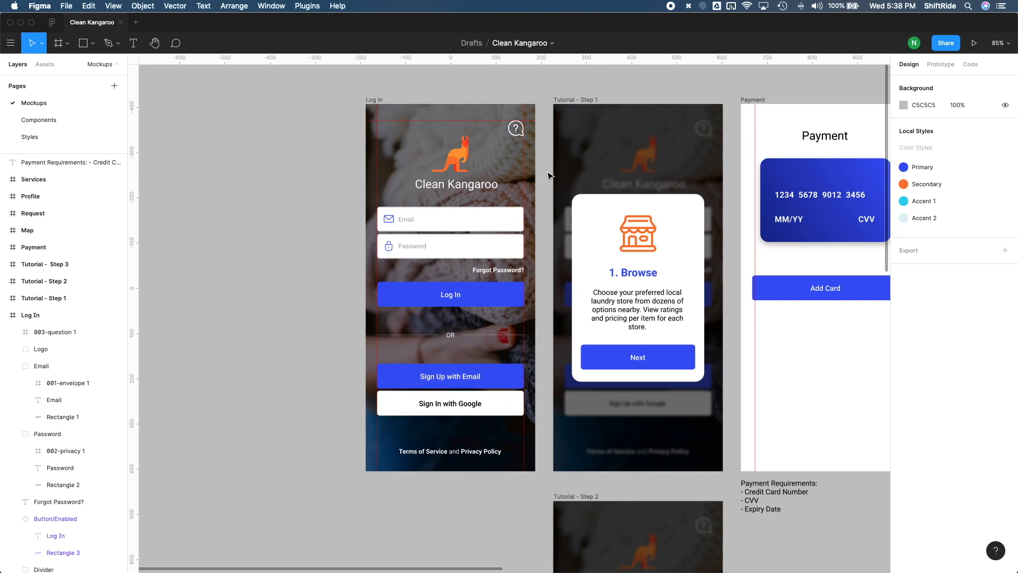
scroll(549, 176, down, 10)
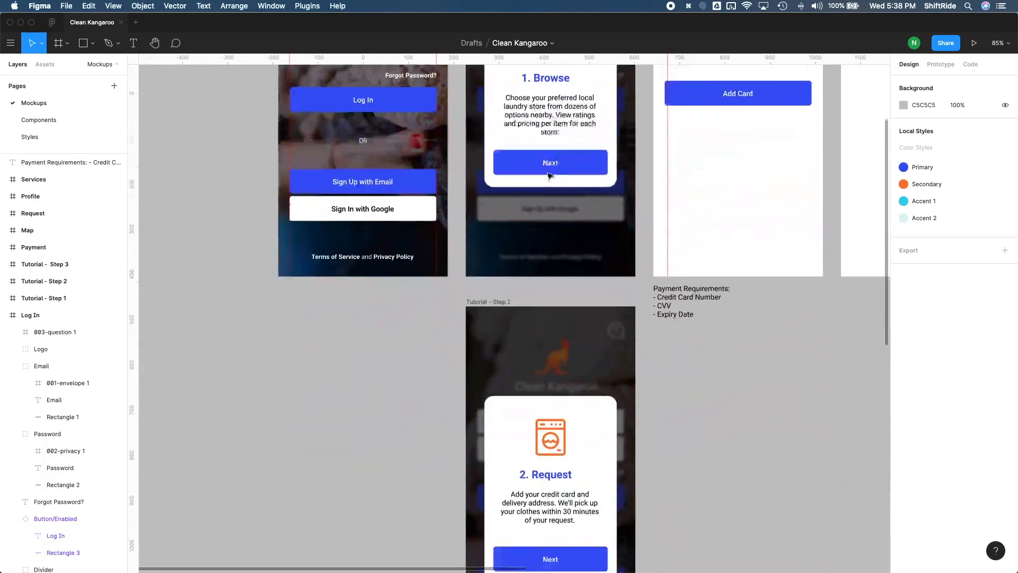
scroll(550, 176, down, 8)
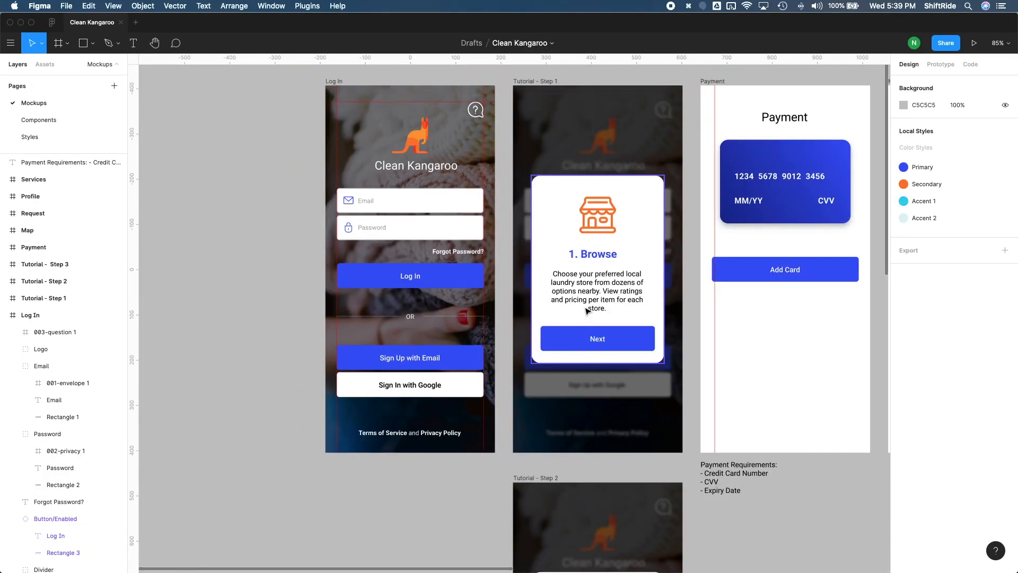